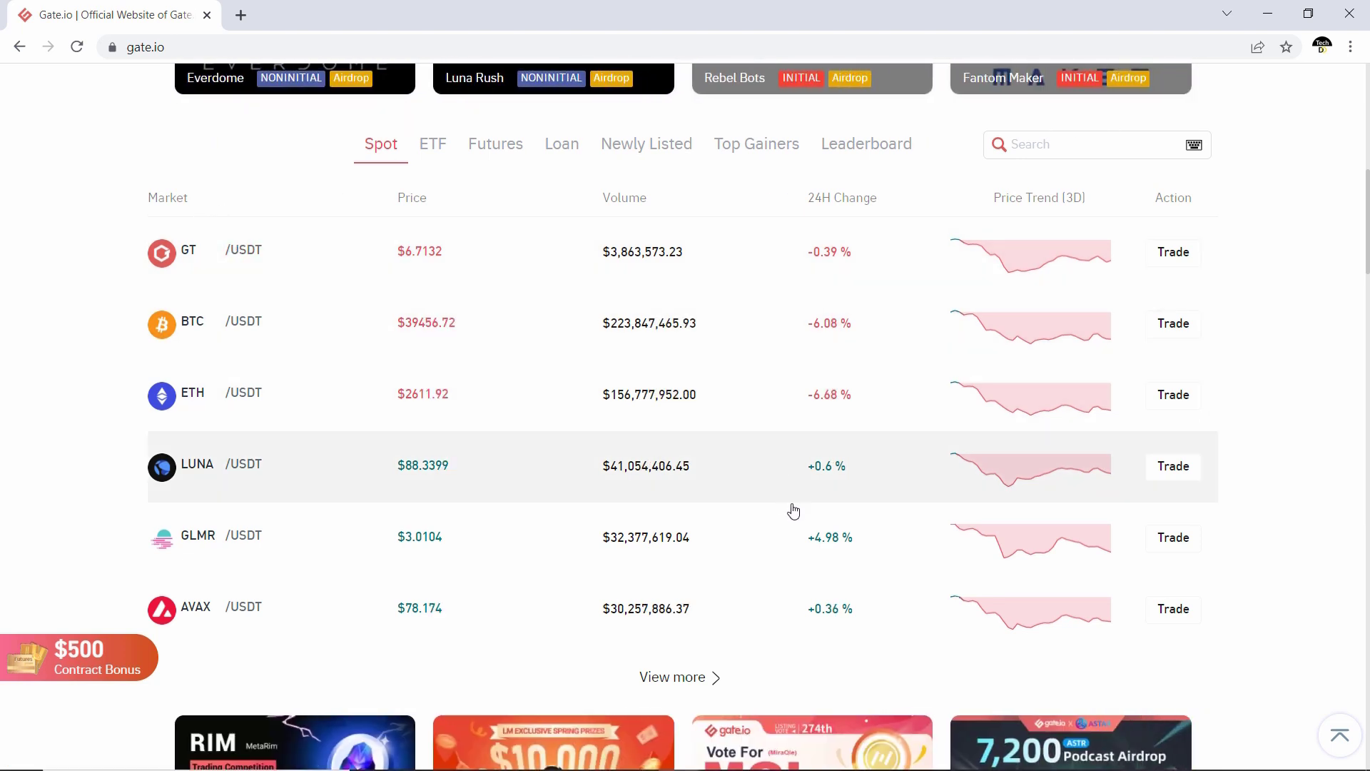
Start a Gate.io sign-up with a Gmail address and a login password.
scroll(822, 608, down, 5)
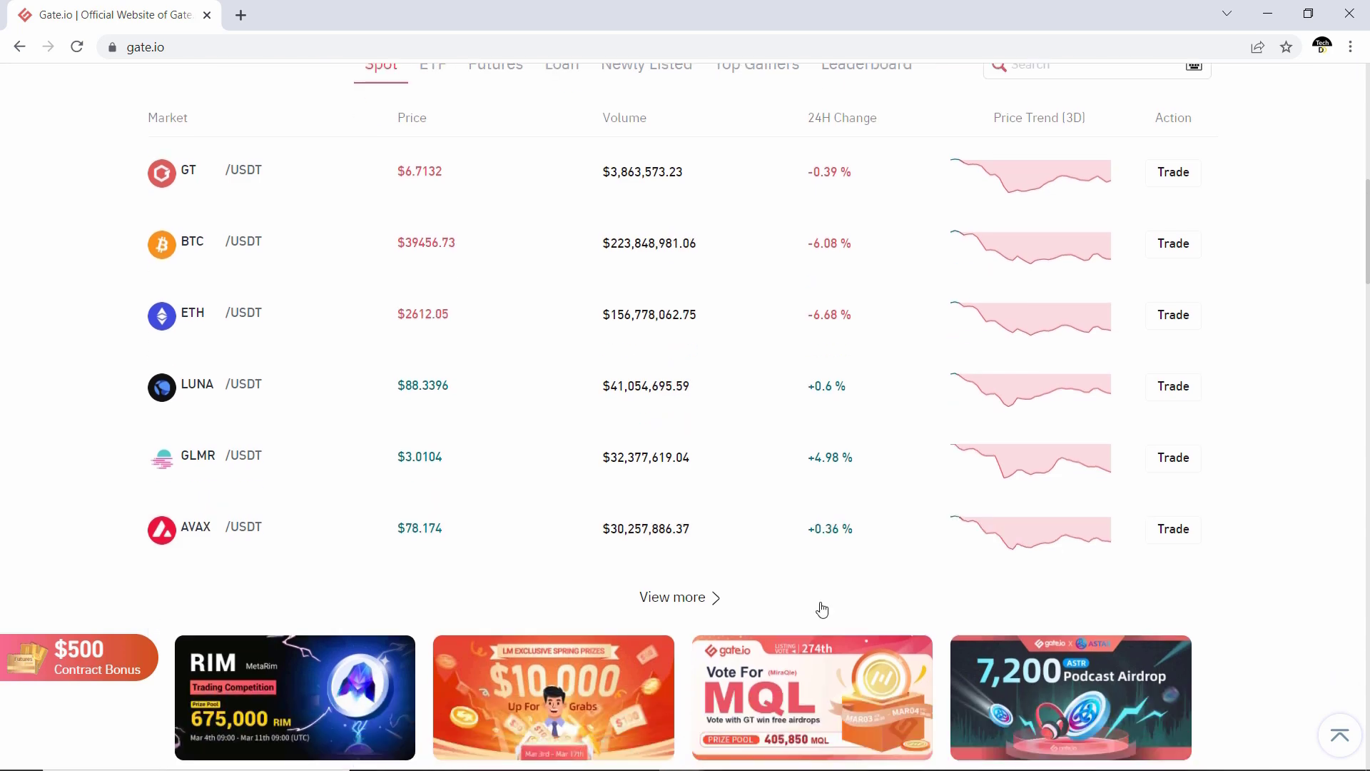
scroll(823, 610, down, 4)
scroll(823, 612, down, 2)
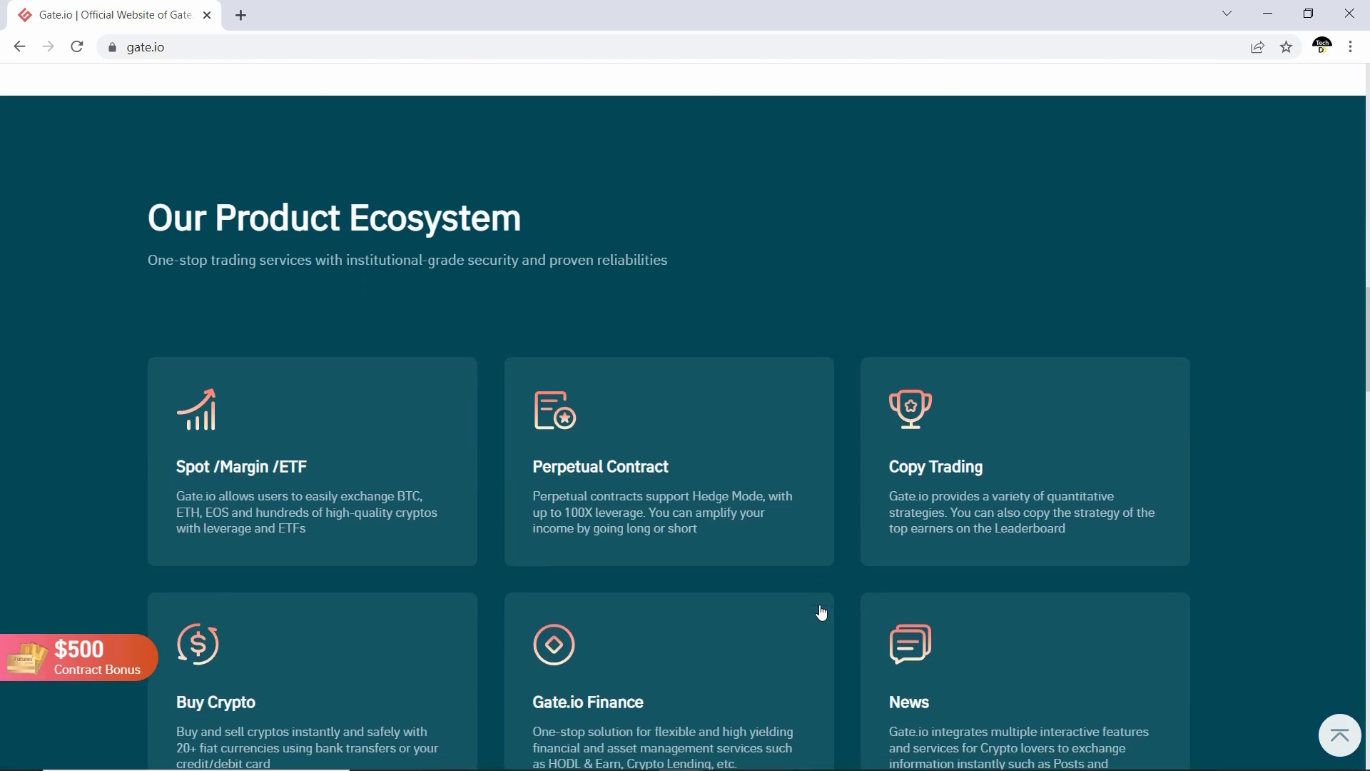
scroll(823, 611, up, 12)
scroll(821, 613, up, 9)
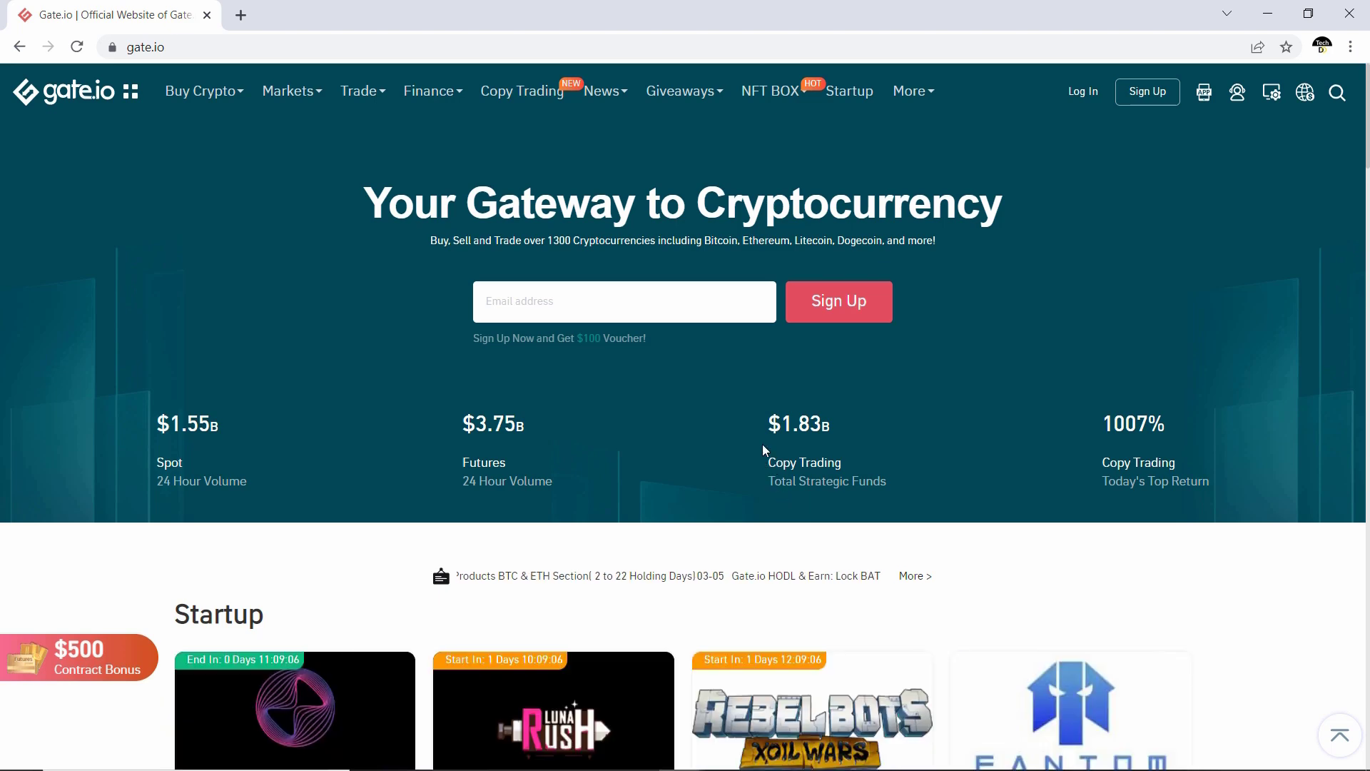
click(1156, 104)
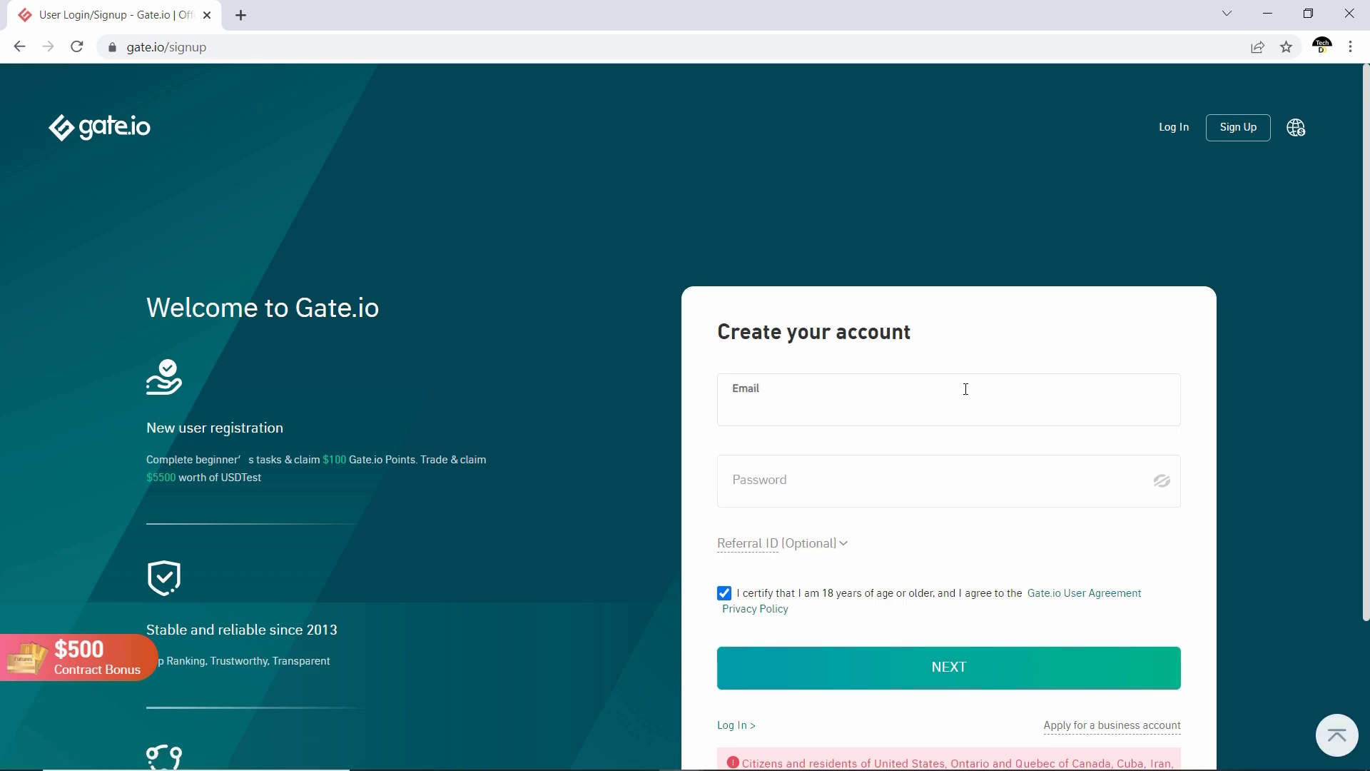
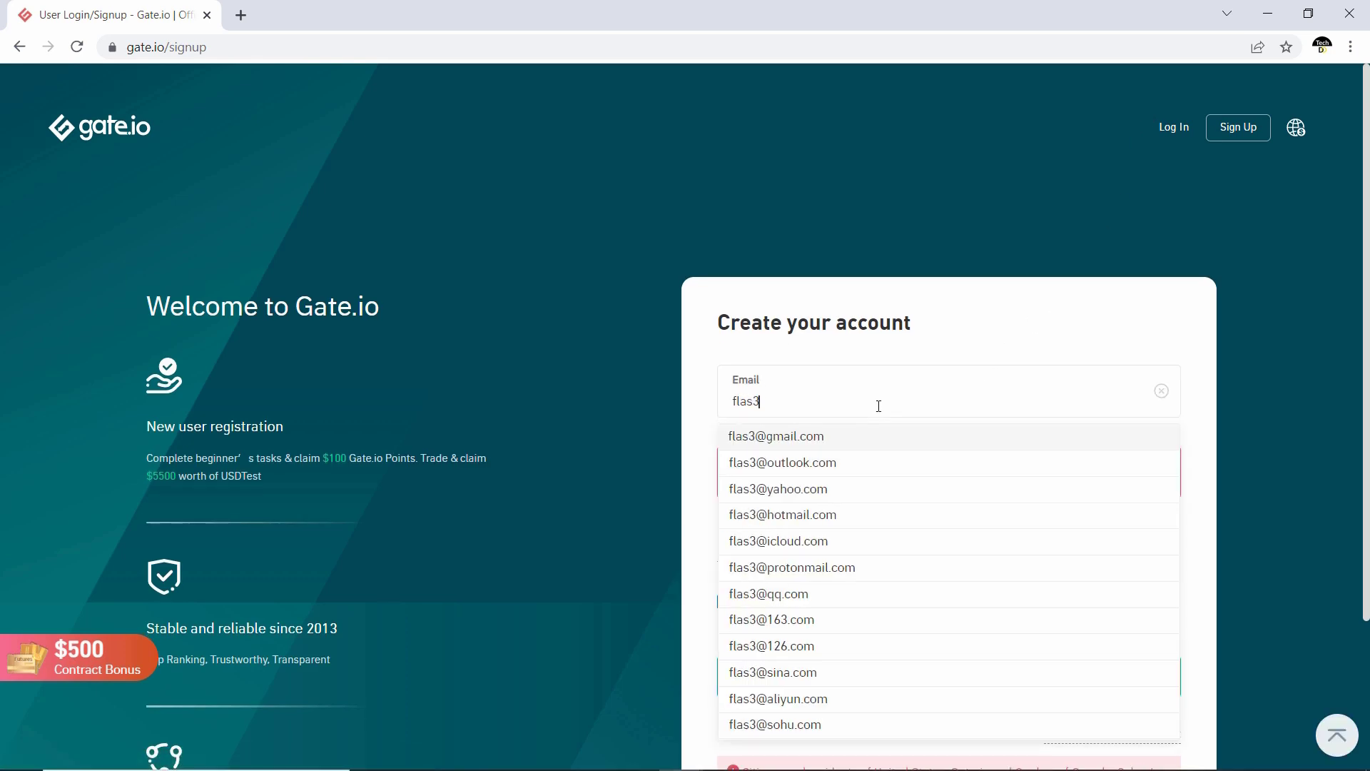
click(857, 436)
click(803, 481)
text(•••••••••••)
Leave the optional Referral ID empty, continue, and enter a fund password.
click(840, 553)
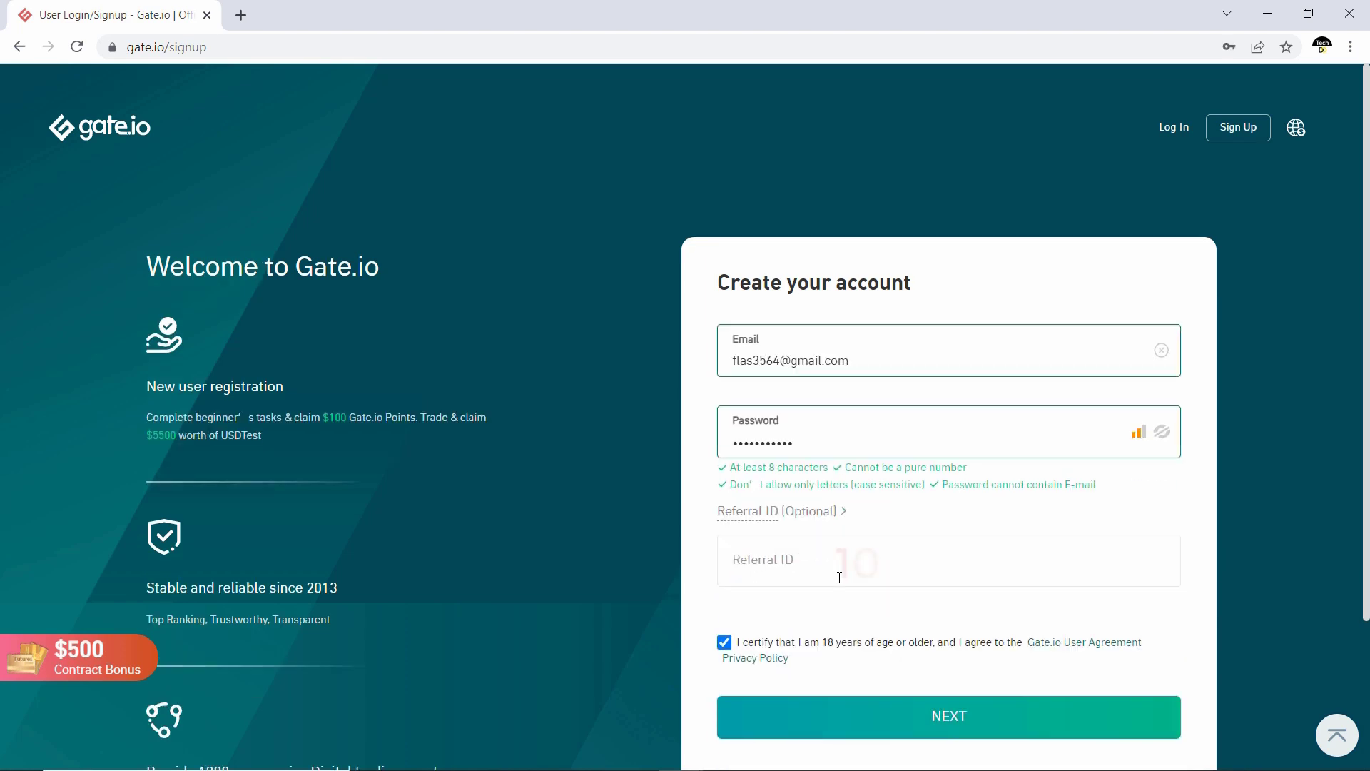
click(839, 576)
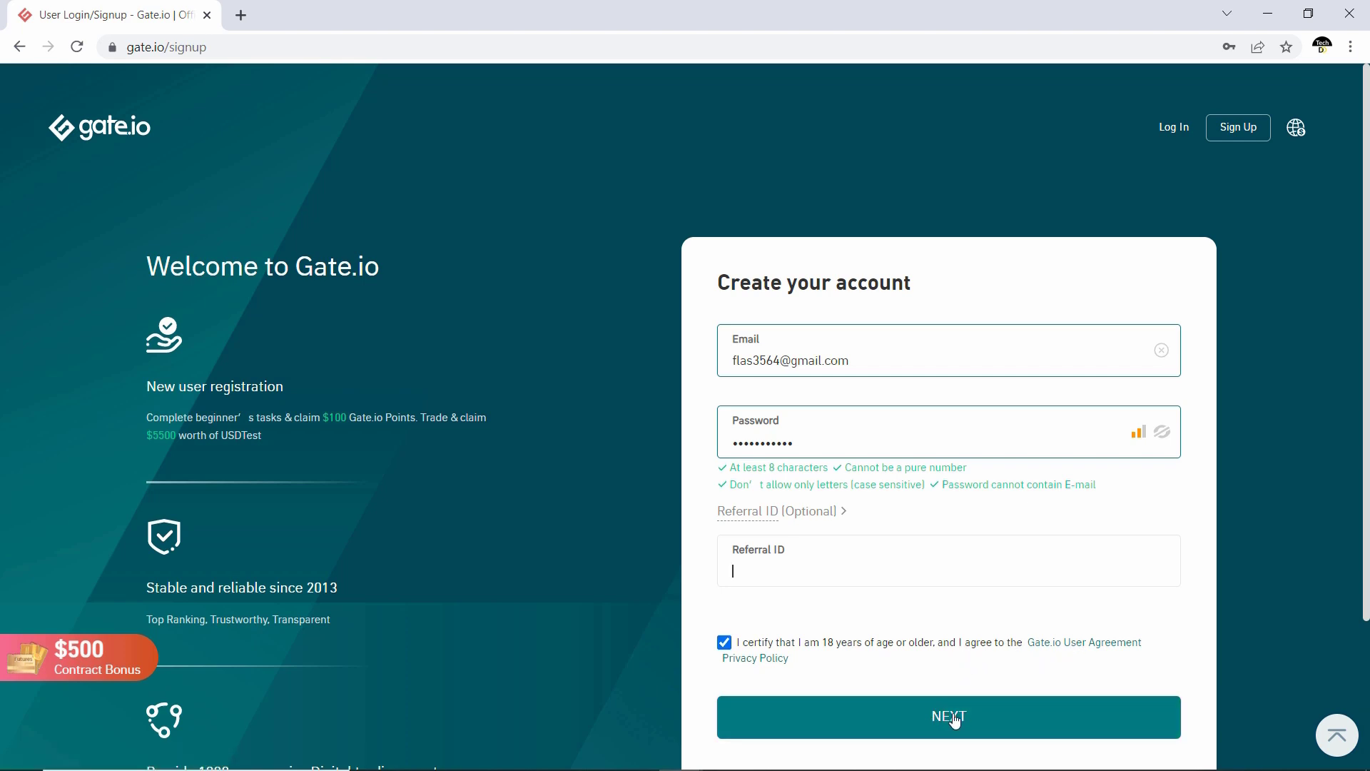
click(928, 727)
click(735, 571)
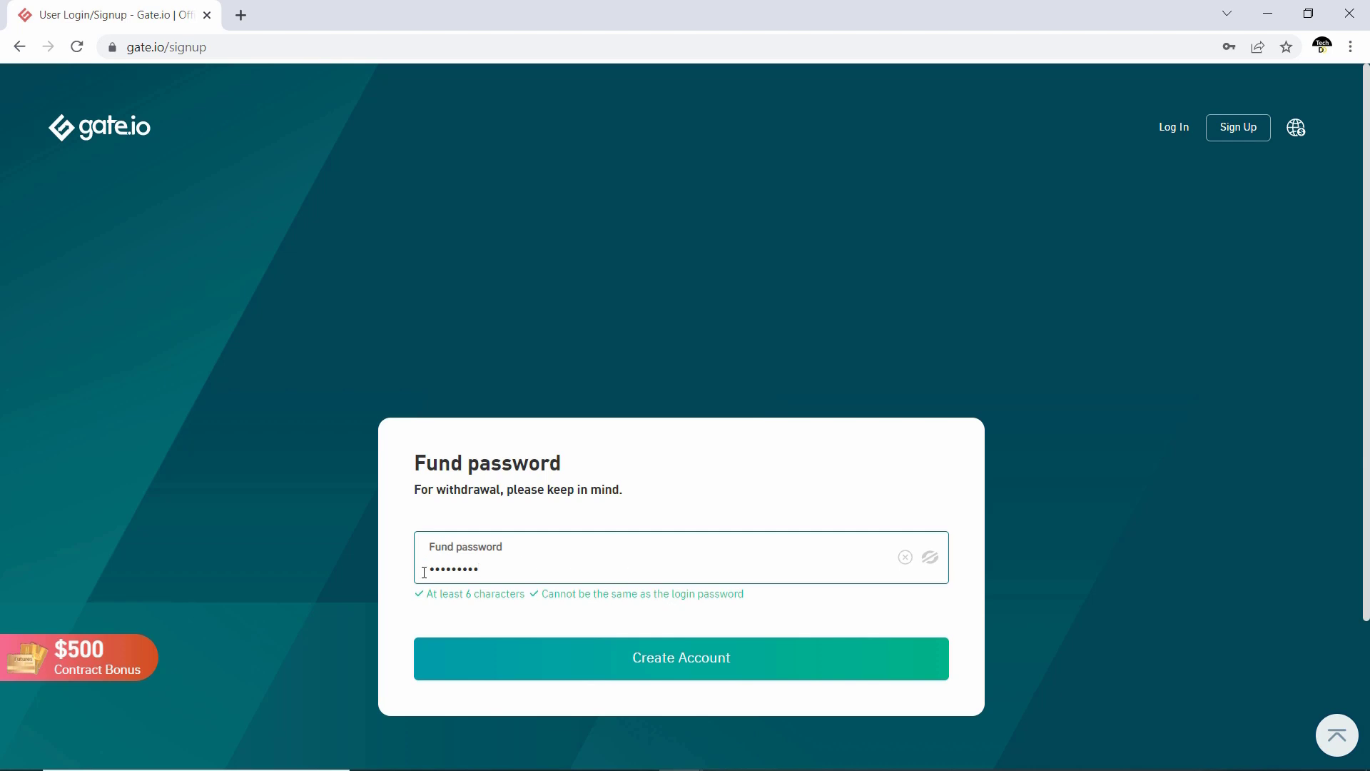
Create the account with the entered fund password.
click(620, 666)
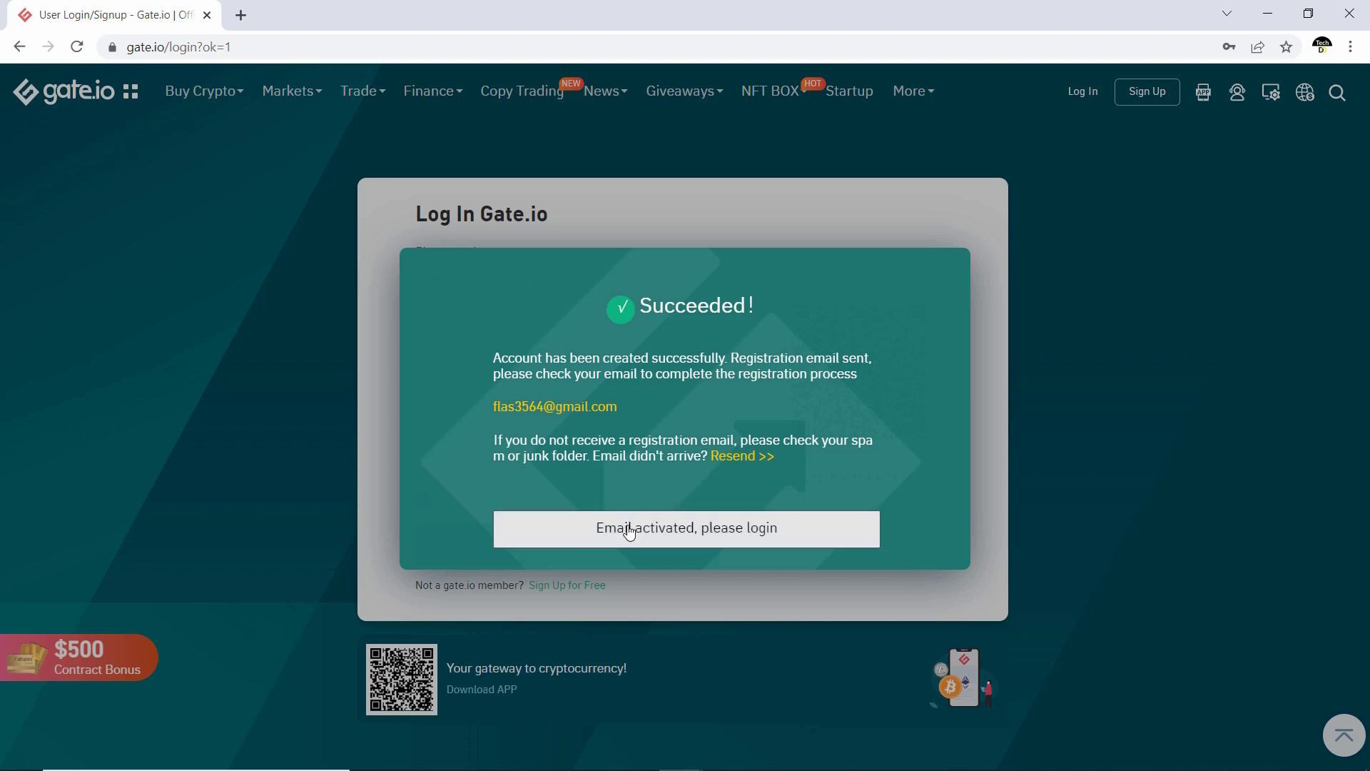
Activate the account through the link in the Gmail activation email.
click(577, 410)
click(669, 598)
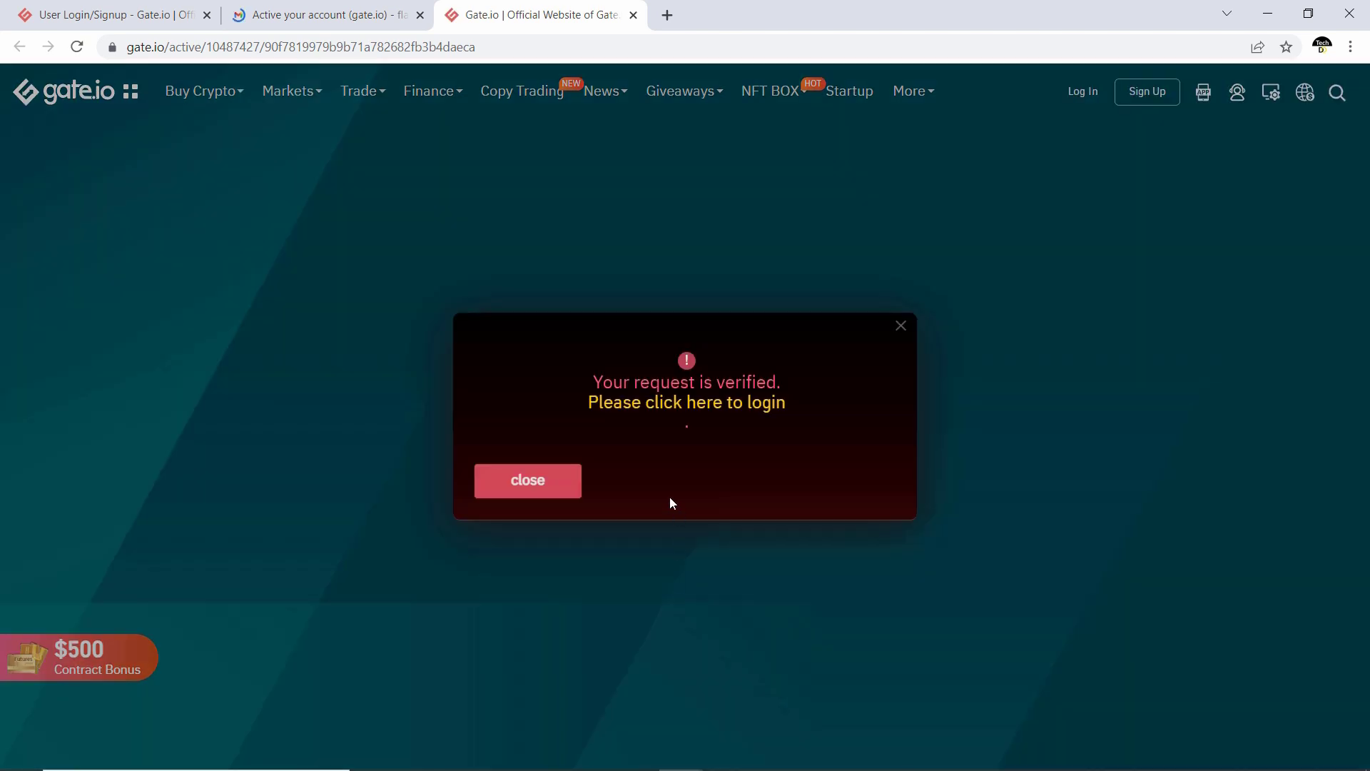
click(556, 481)
Log in with the new account's email and password, passing the slider captcha.
click(606, 377)
key(Tab)
text(•••••••)
click(710, 544)
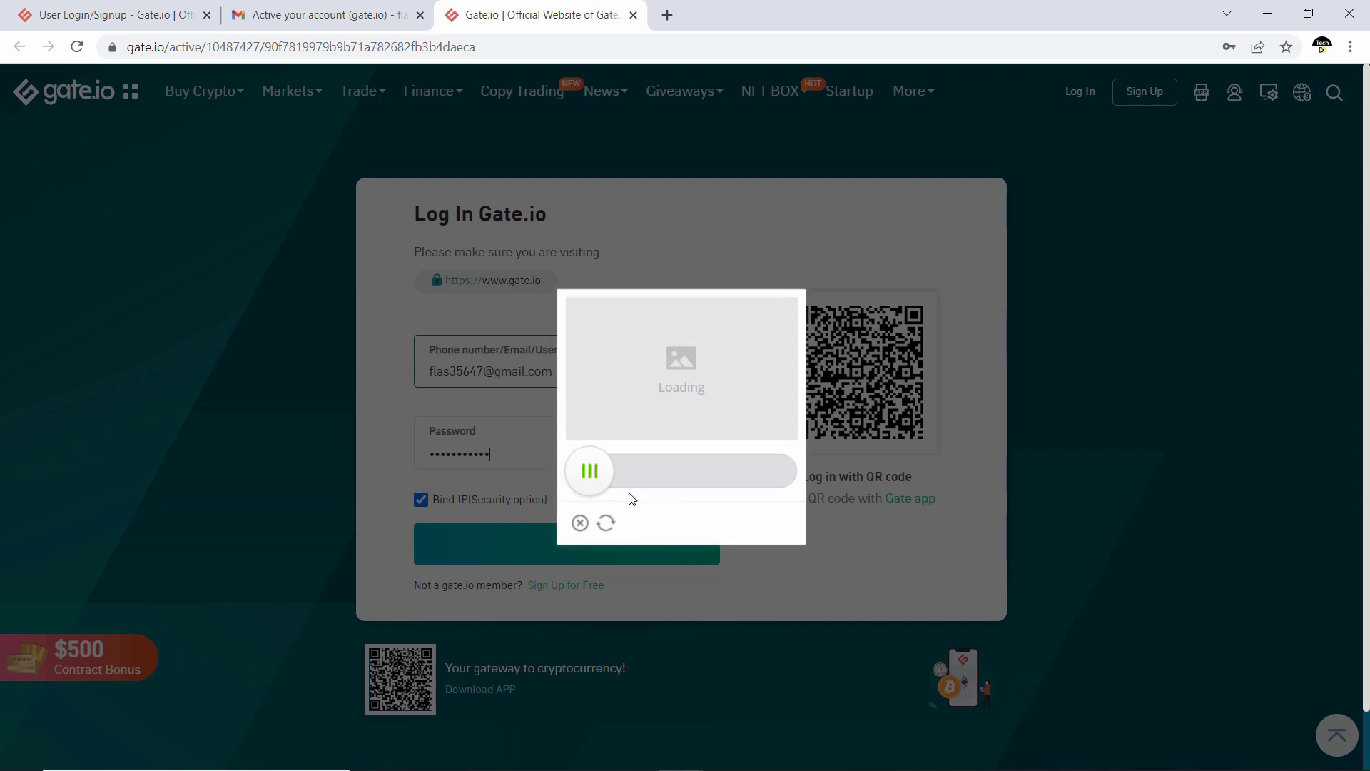
drag(599, 483, 681, 486)
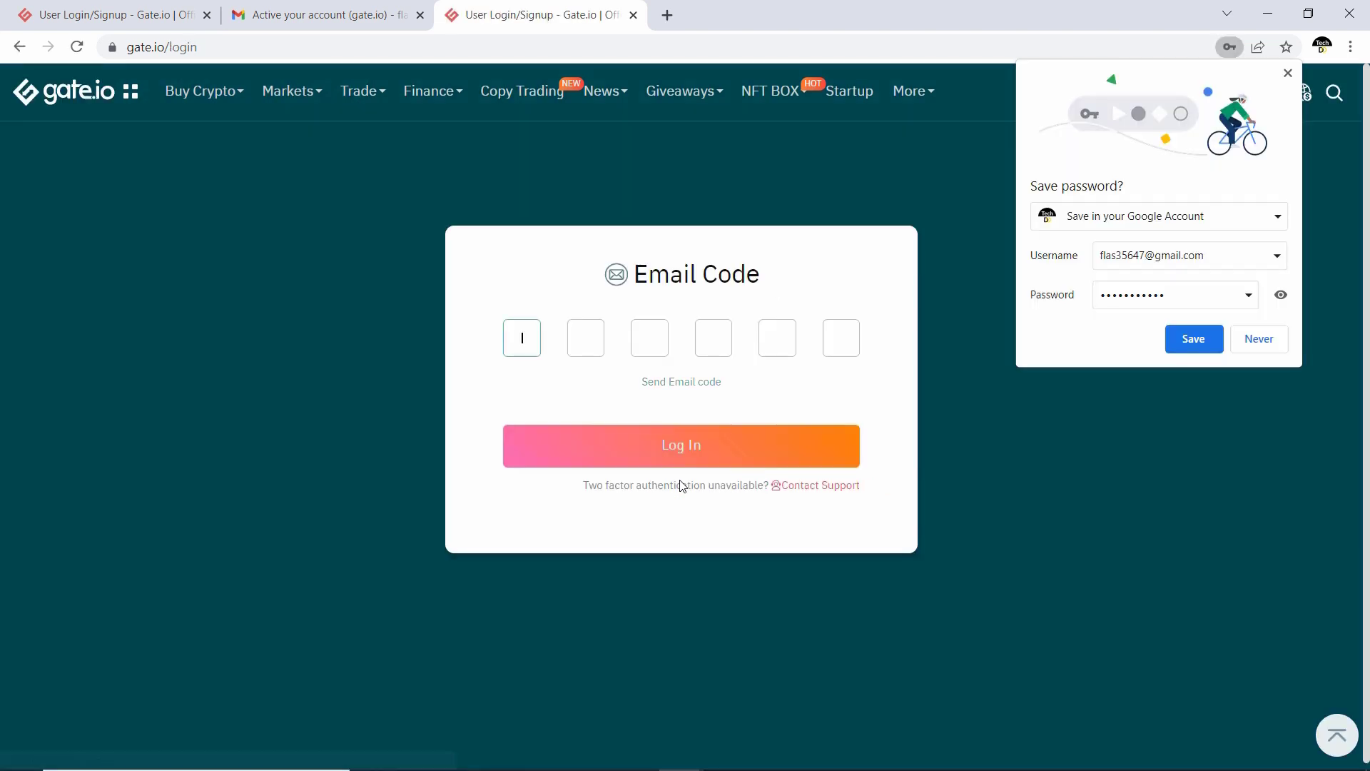
click(1288, 72)
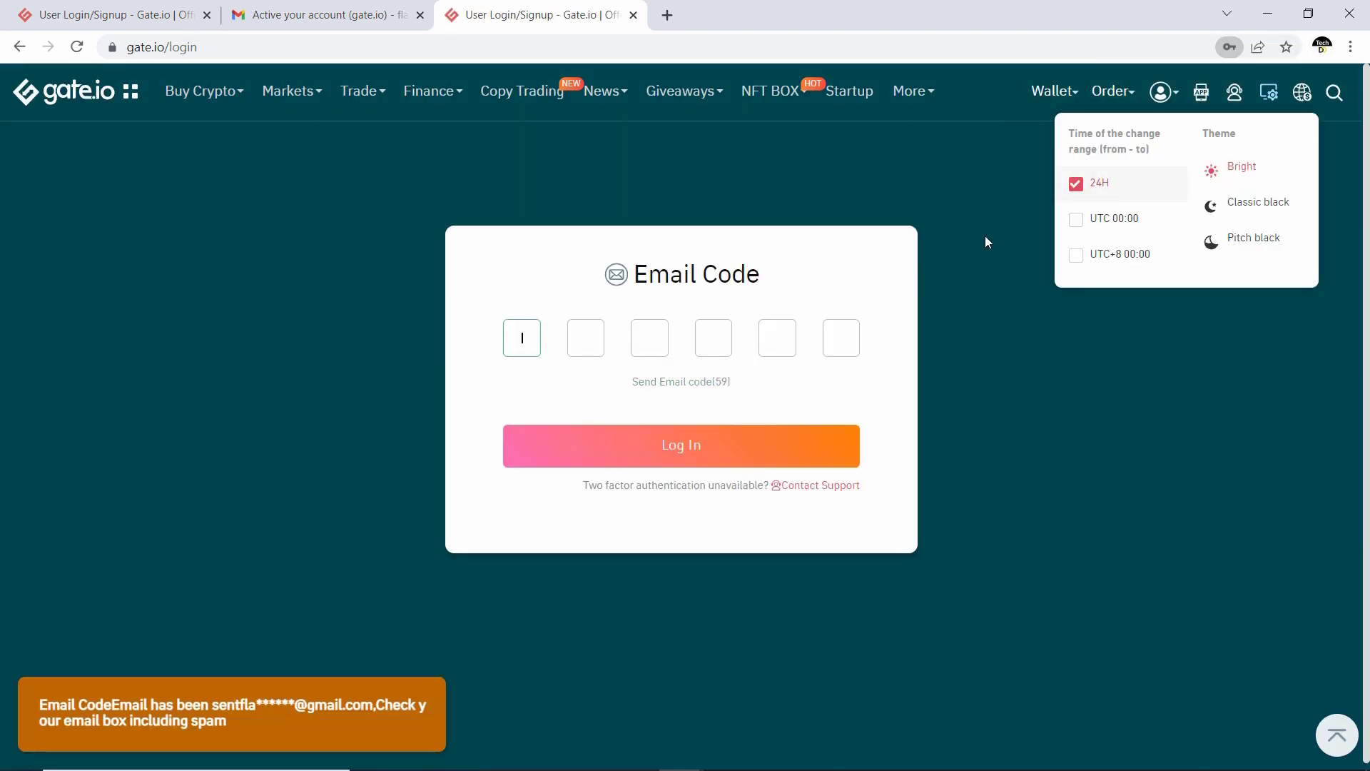
Enter the six-digit code from Gmail's Login verification code email on Gate.io.
click(328, 15)
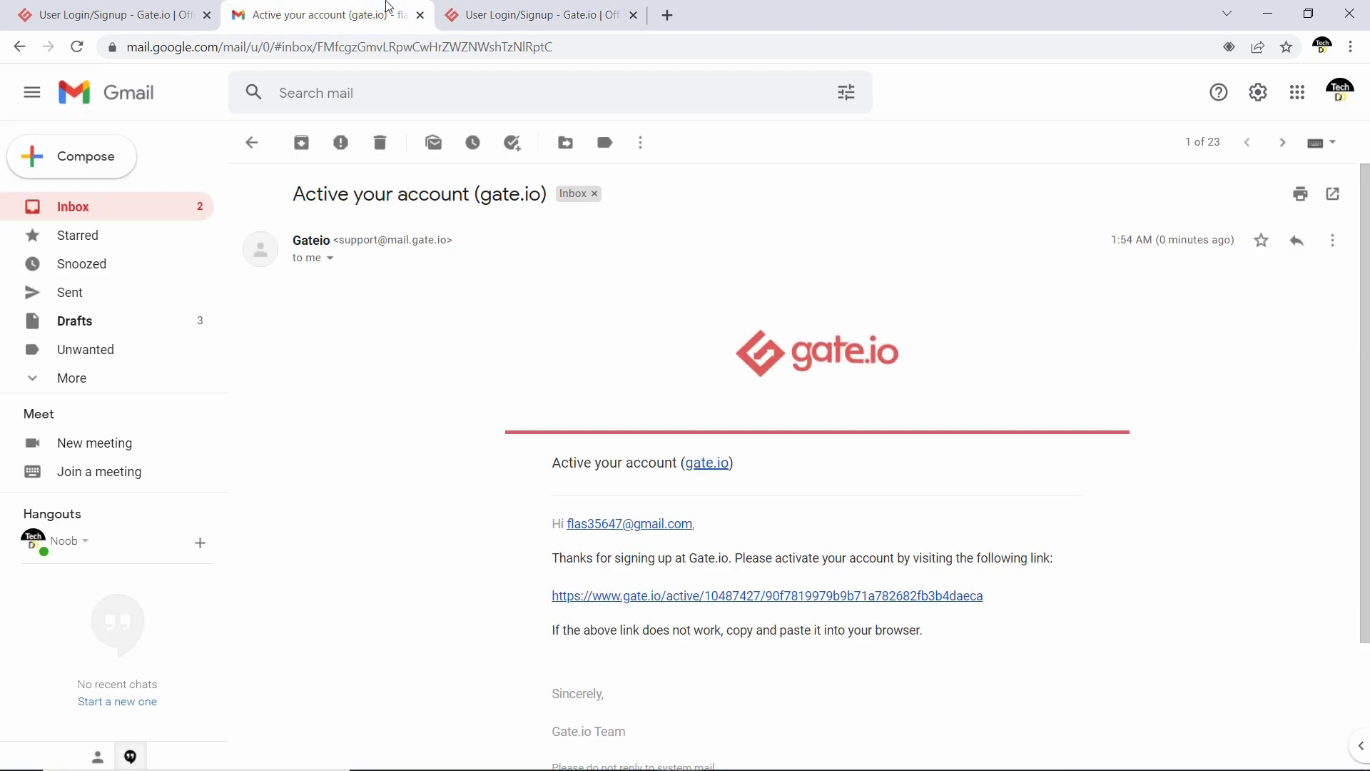
click(143, 221)
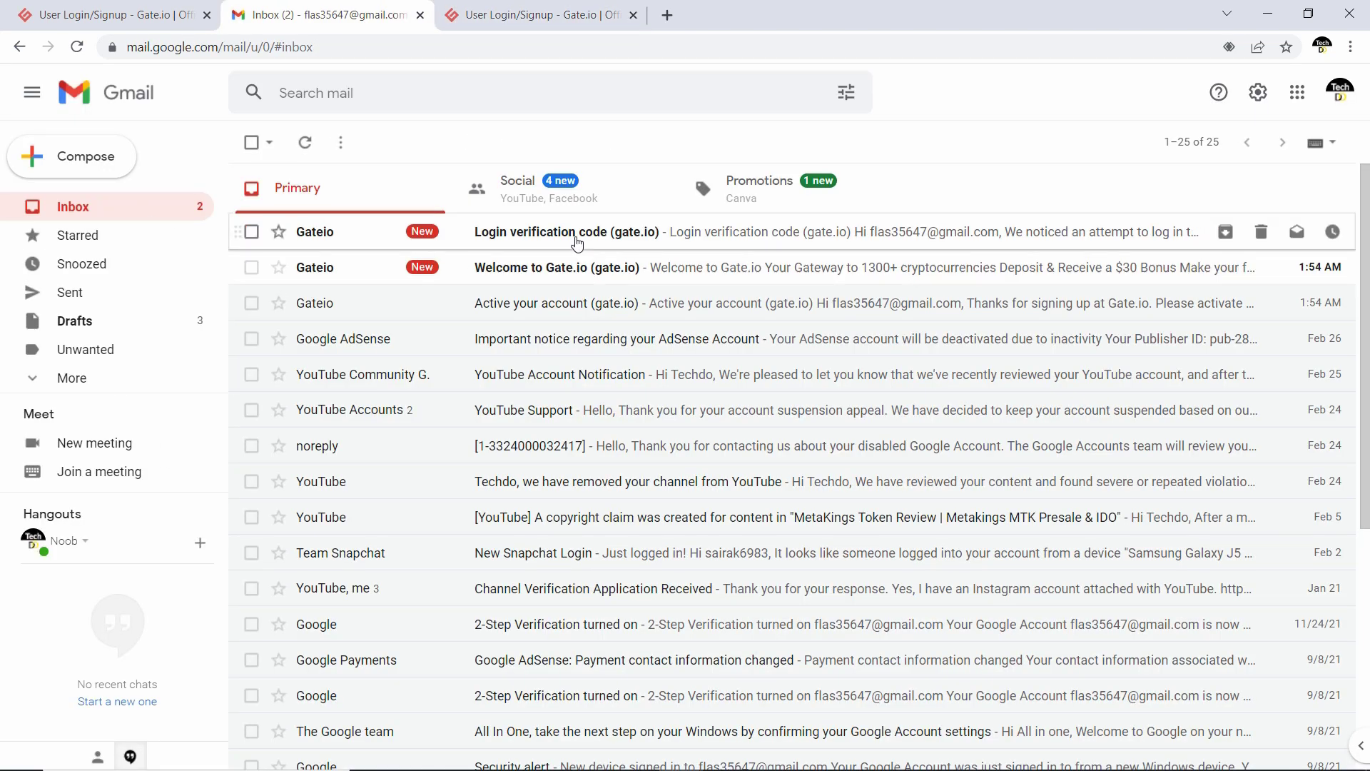
click(575, 229)
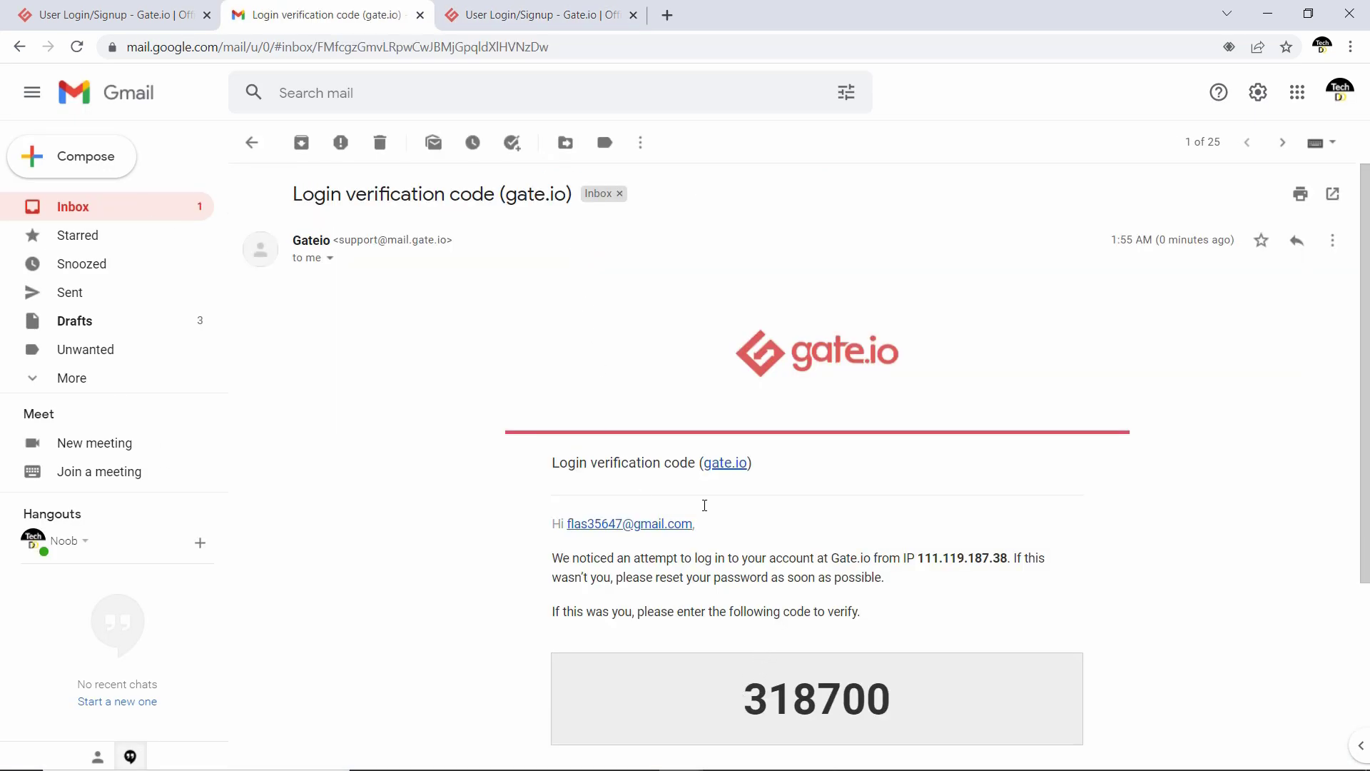
click(499, 14)
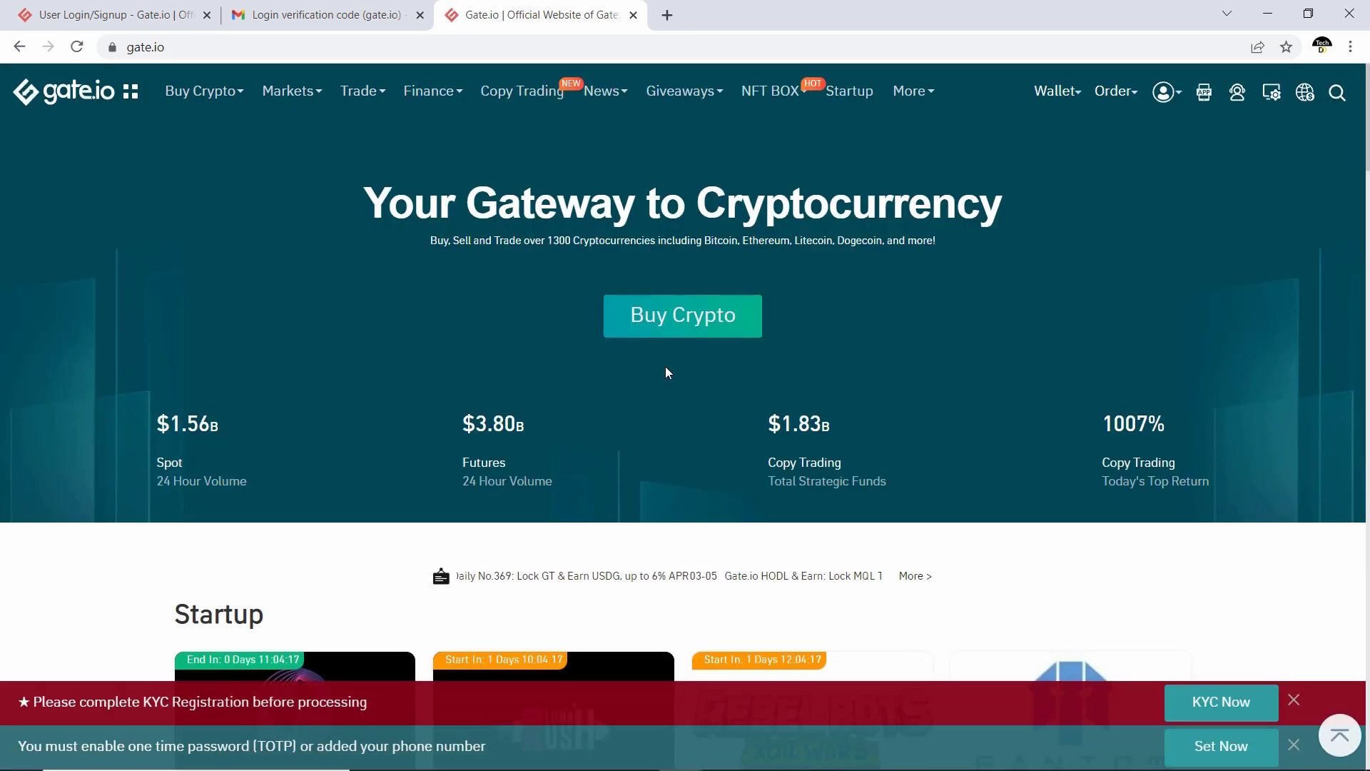
Close the Gmail and old sign-up tabs, then open KYC (Identification) from the account menu.
click(420, 15)
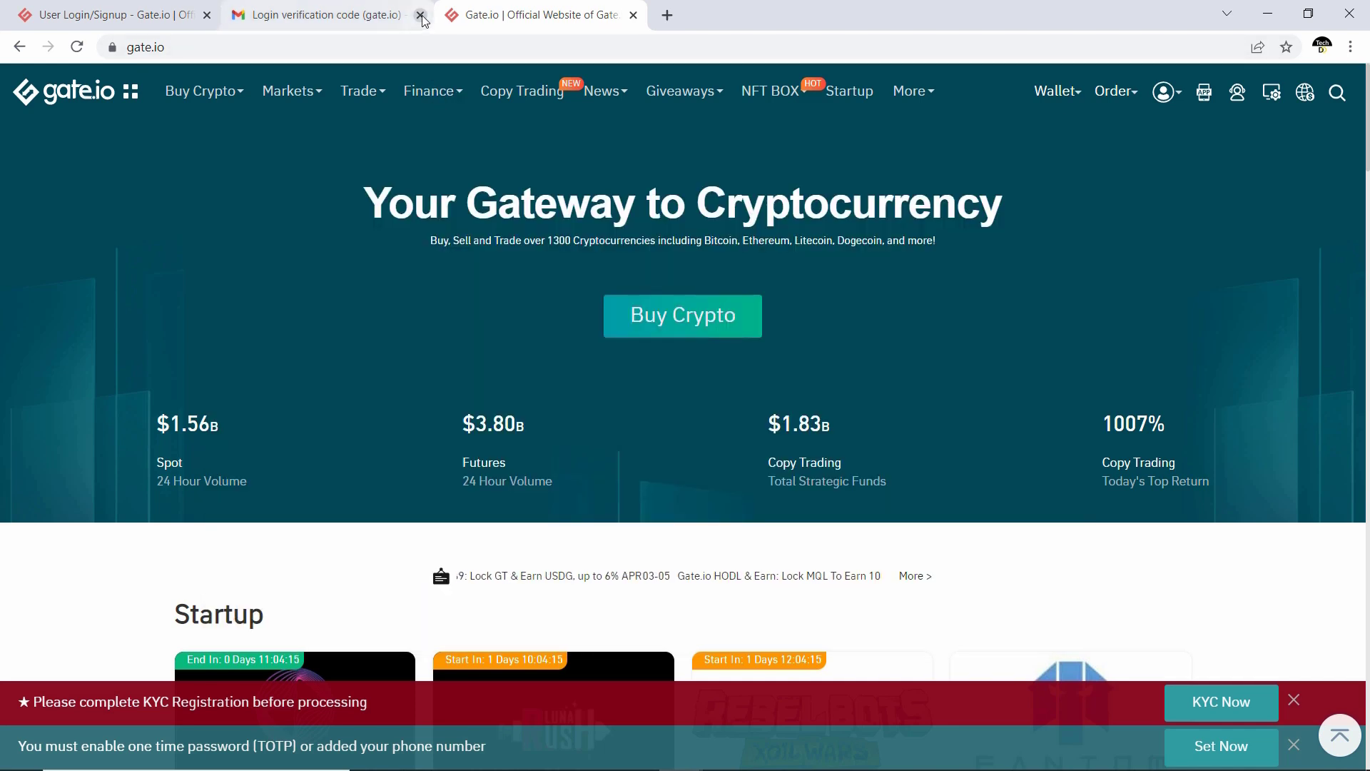
click(206, 15)
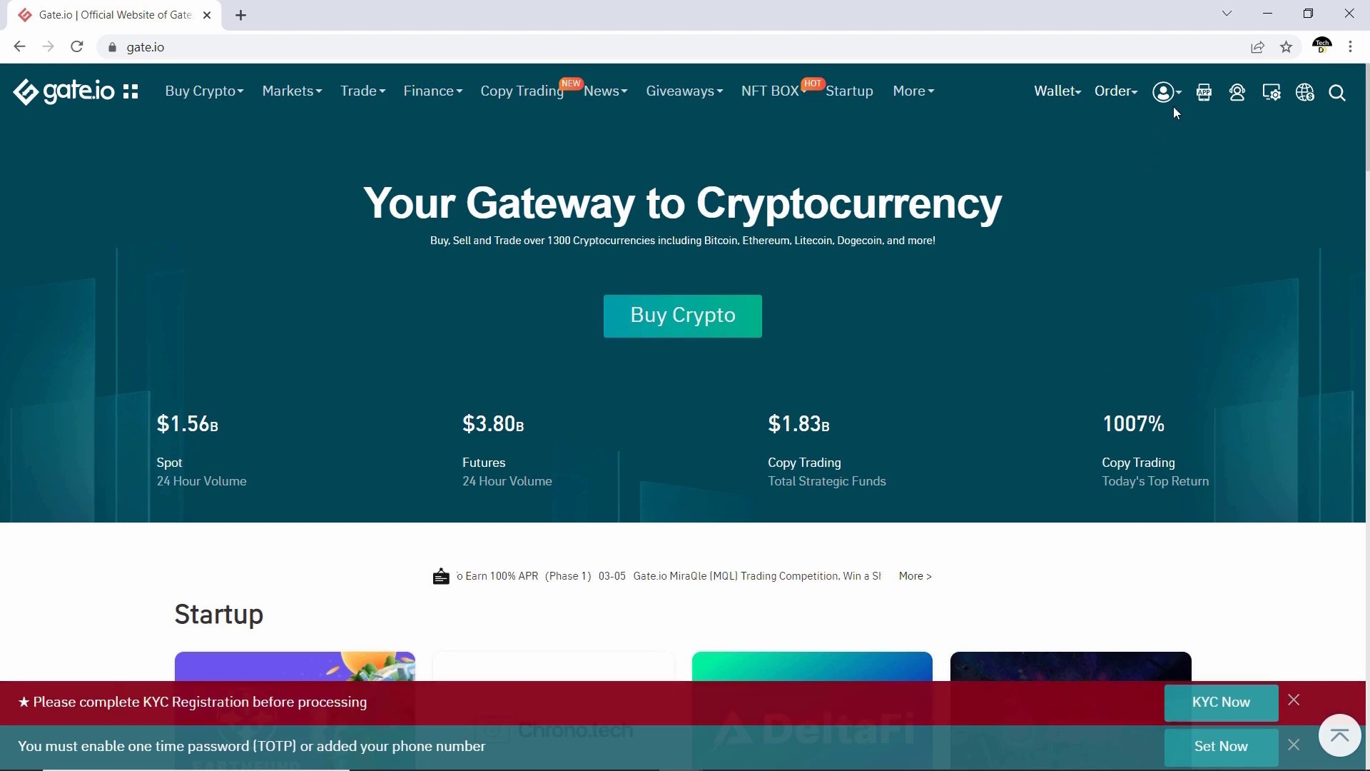
mouse_move(1183, 99)
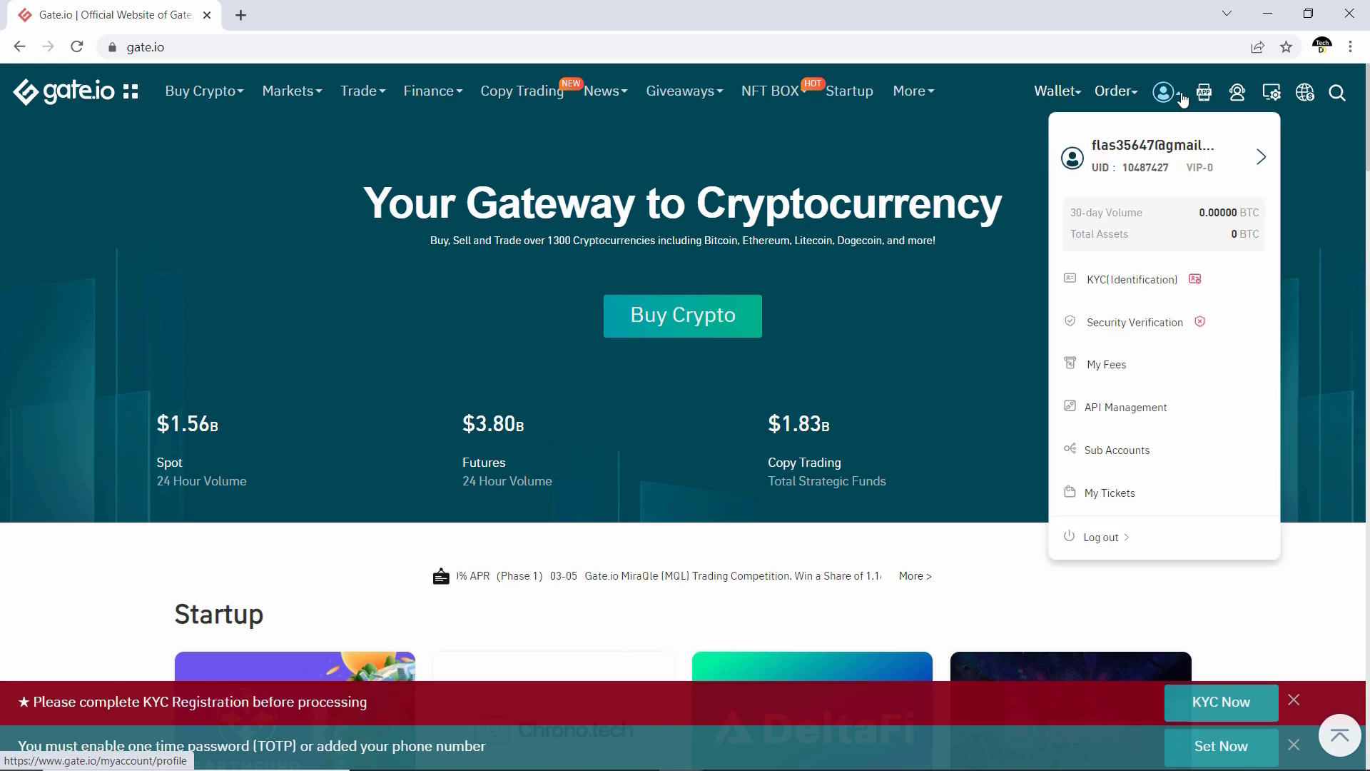
mouse_move(1154, 279)
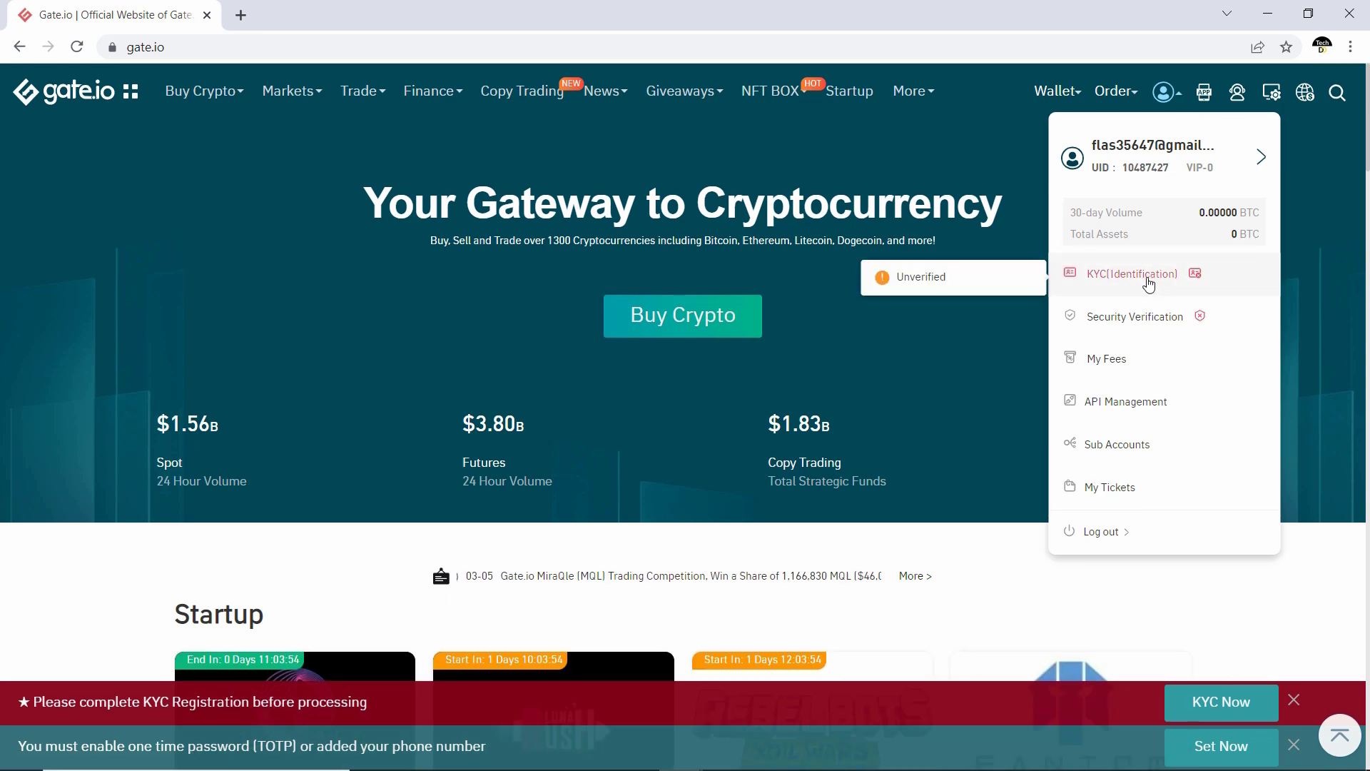
click(1078, 276)
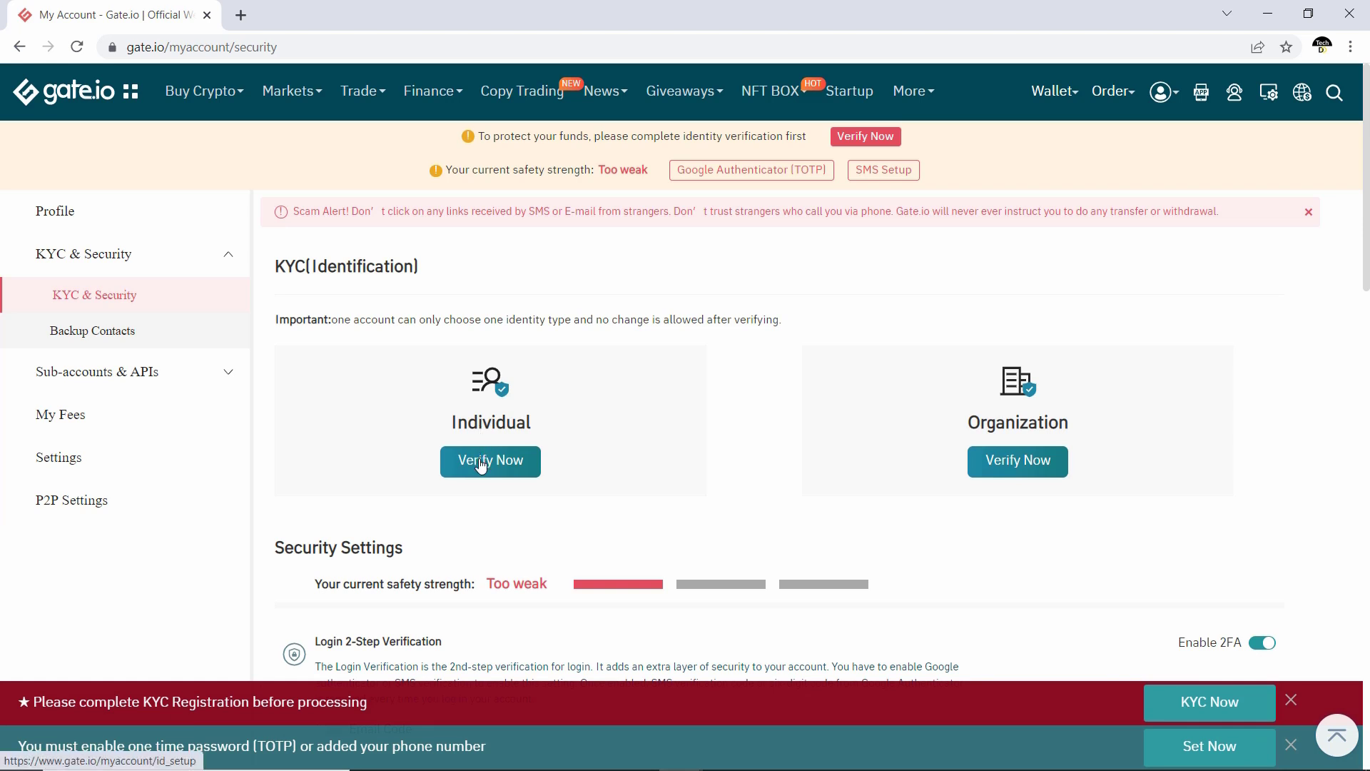
Set the KYC country to Pakistan.
click(482, 462)
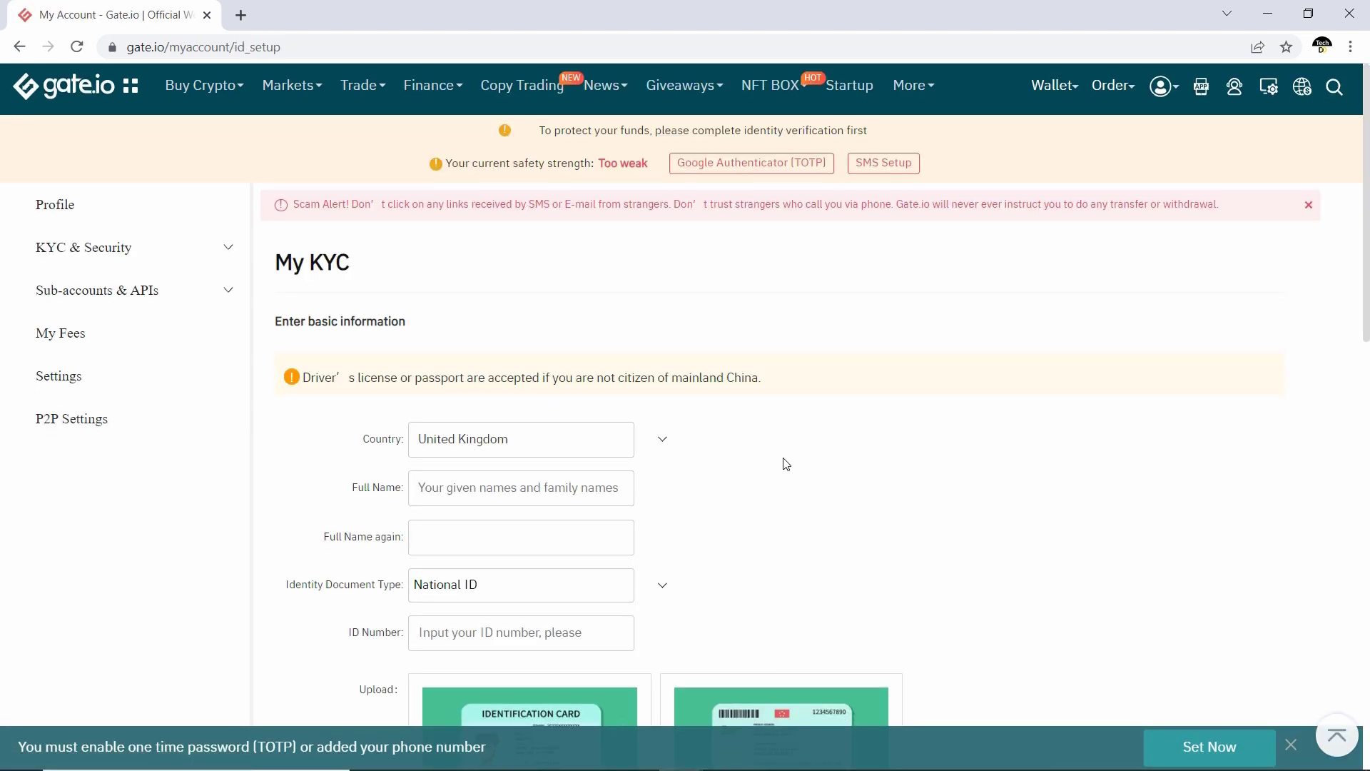
scroll(786, 462, down, 2)
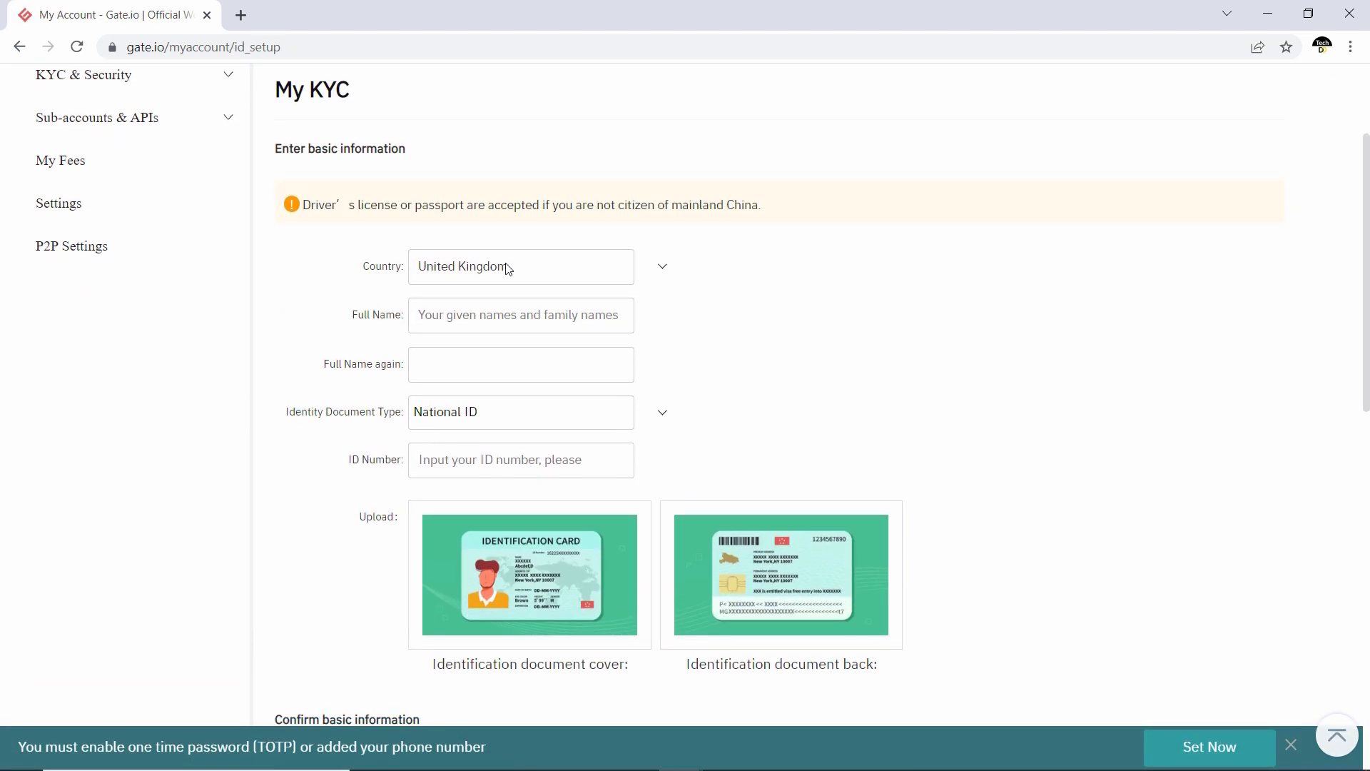
click(553, 267)
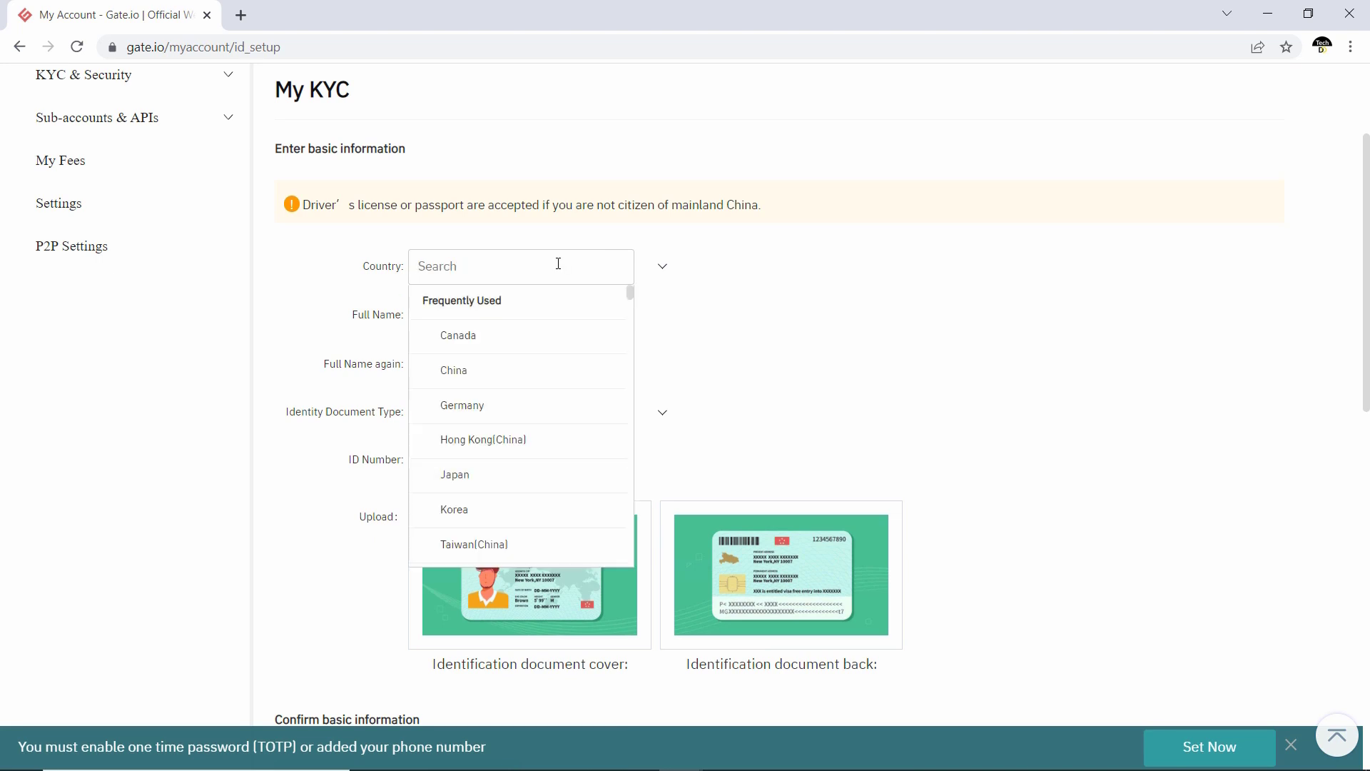
text(pak)
click(483, 342)
Enter the applicant's full name and national ID number, then go back.
click(480, 318)
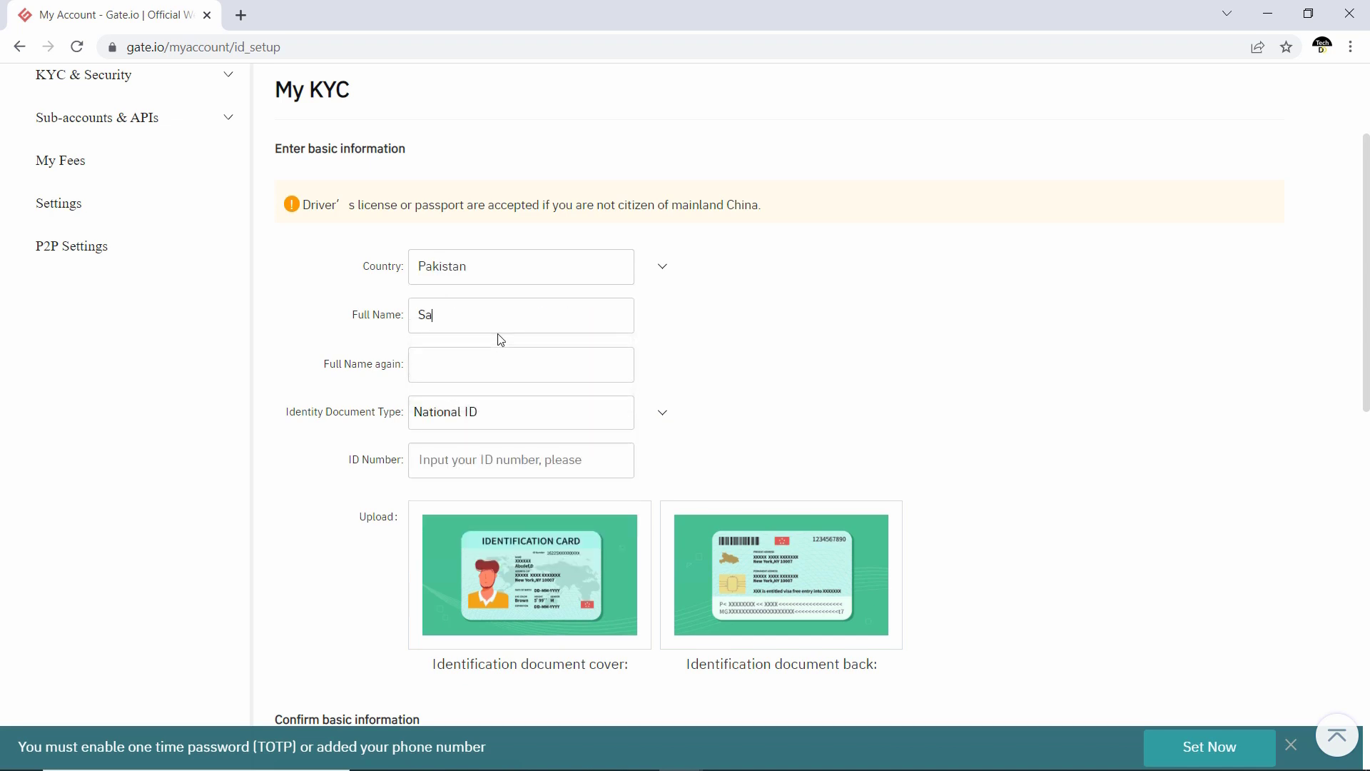
key(Tab)
key(Tab)
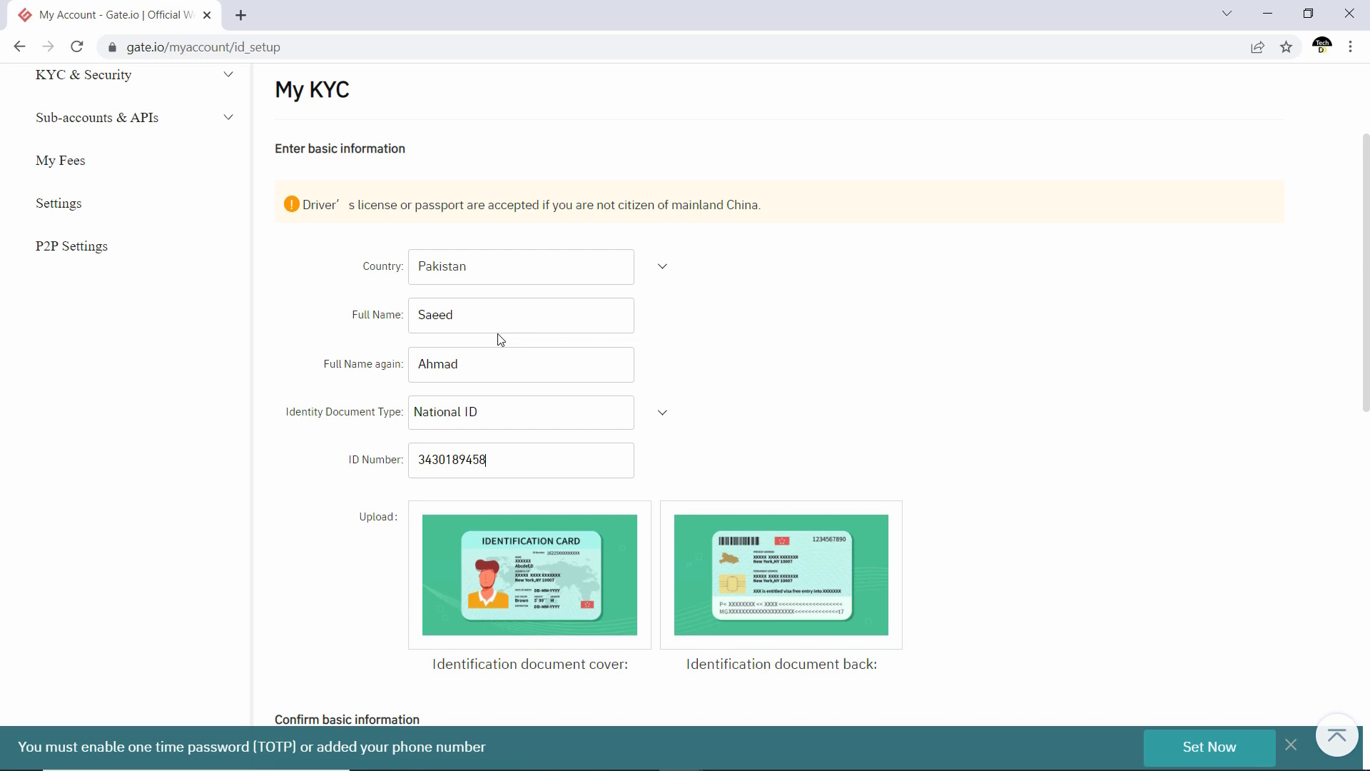
scroll(558, 474, down, 1)
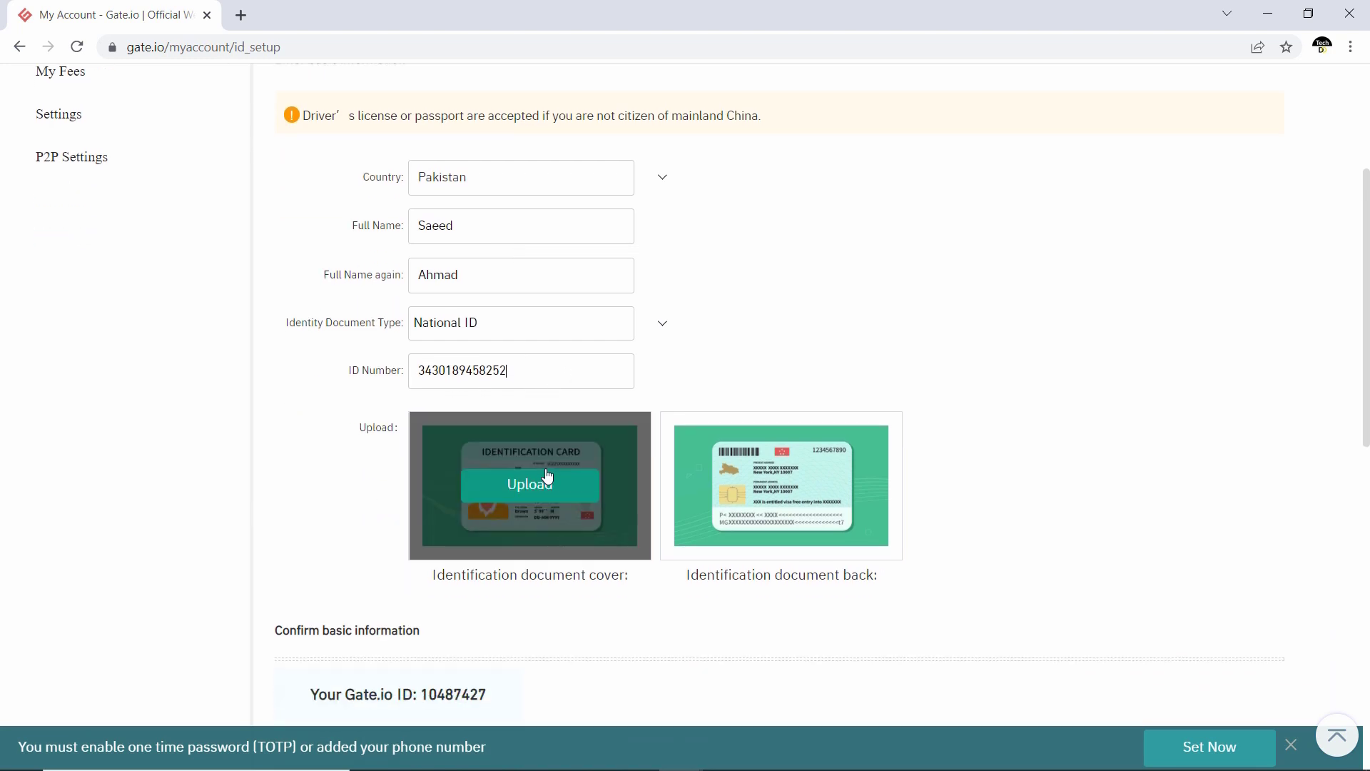
scroll(549, 450, down, 1)
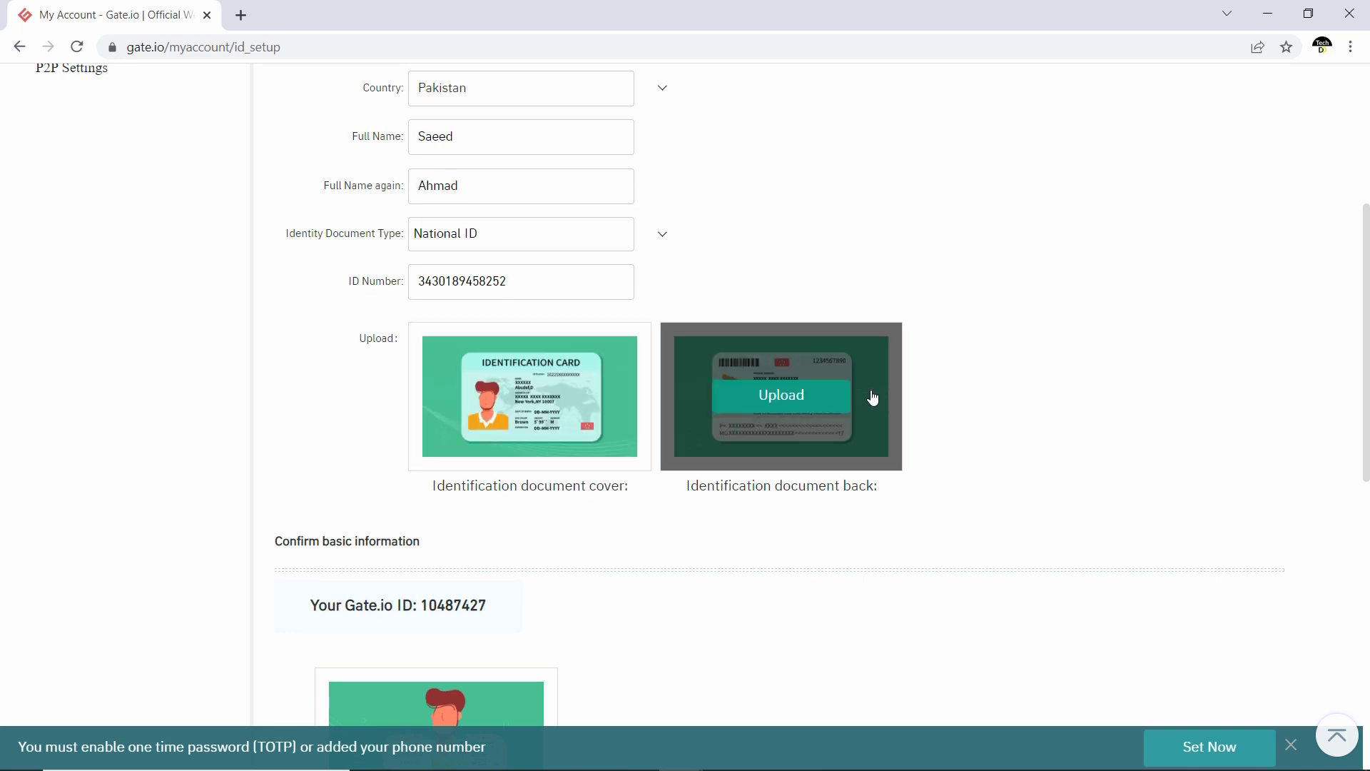
scroll(521, 461, up, 5)
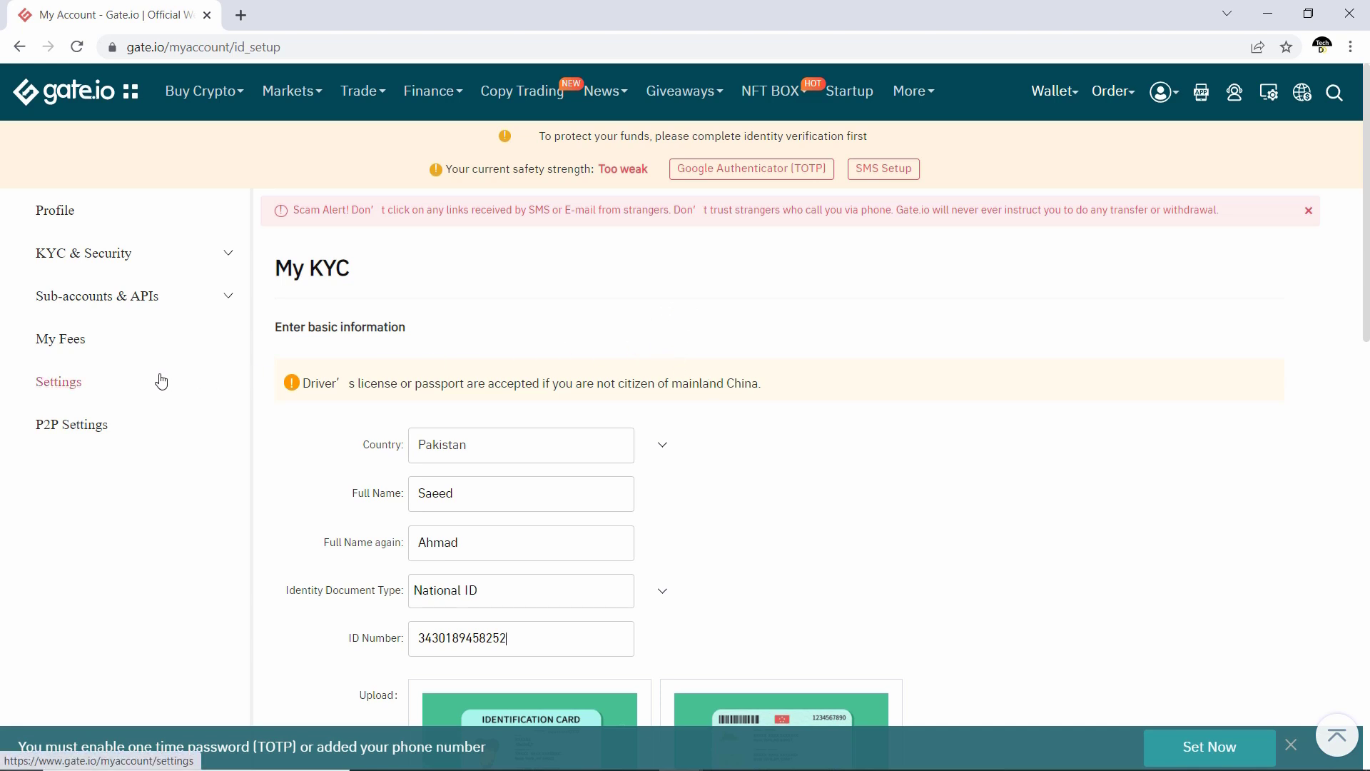
click(21, 48)
Toggle on Email Code under Login 2-Step Verification in Security Settings.
scroll(346, 508, down, 1)
scroll(487, 509, down, 1)
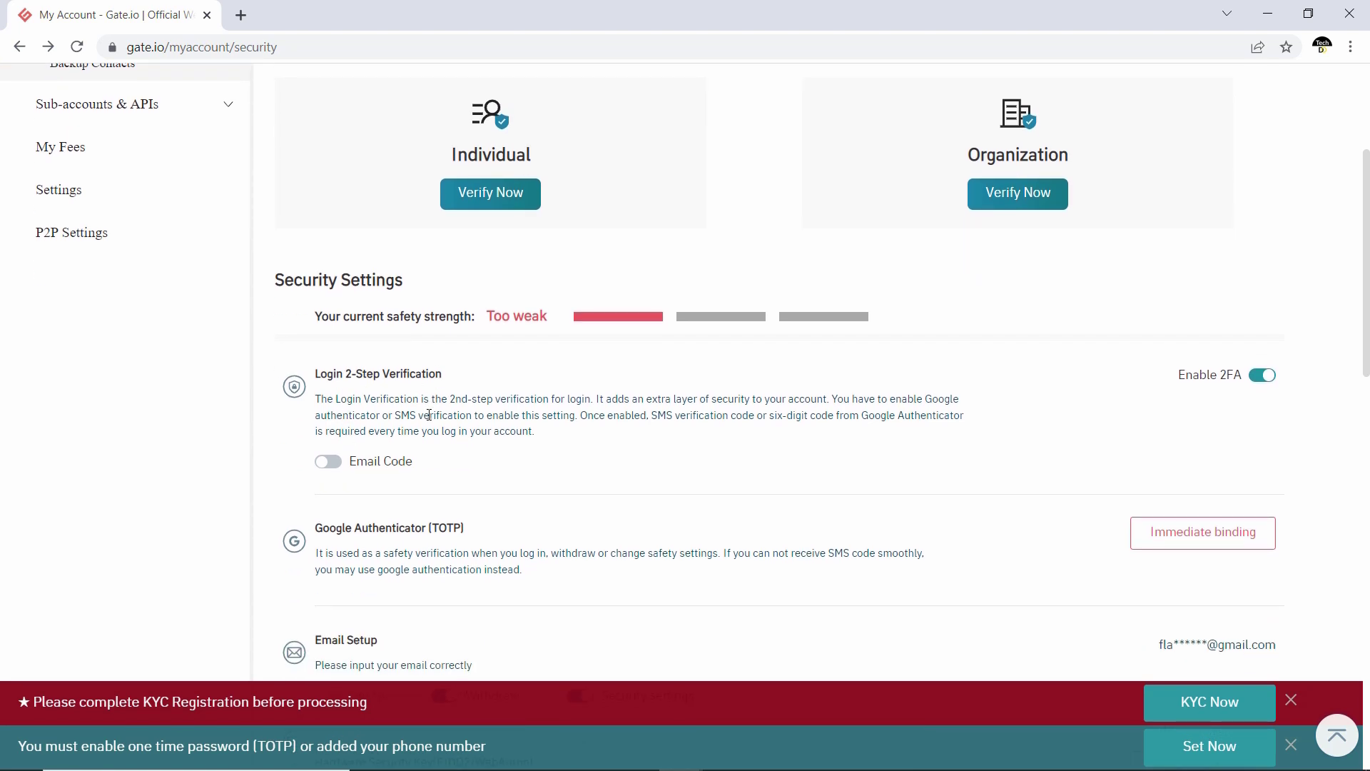
scroll(430, 414, down, 1)
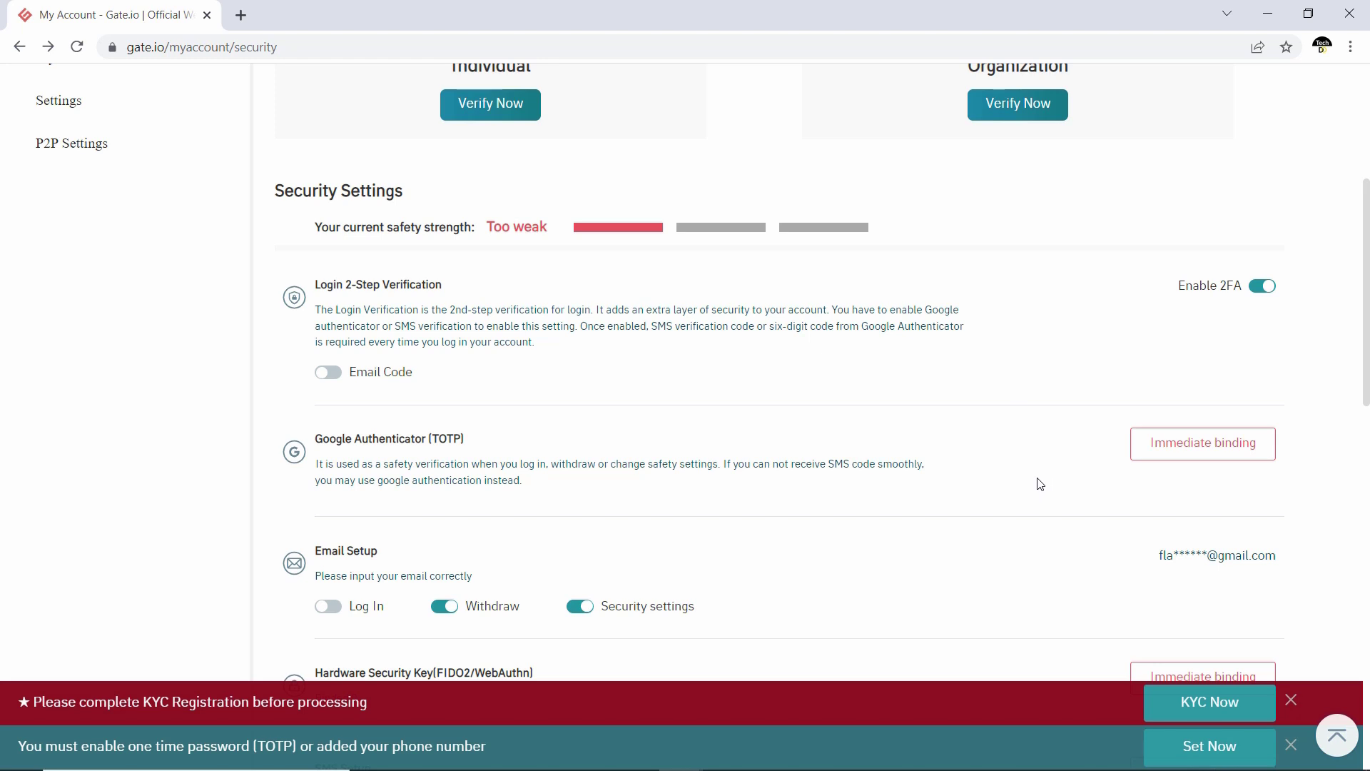
click(329, 372)
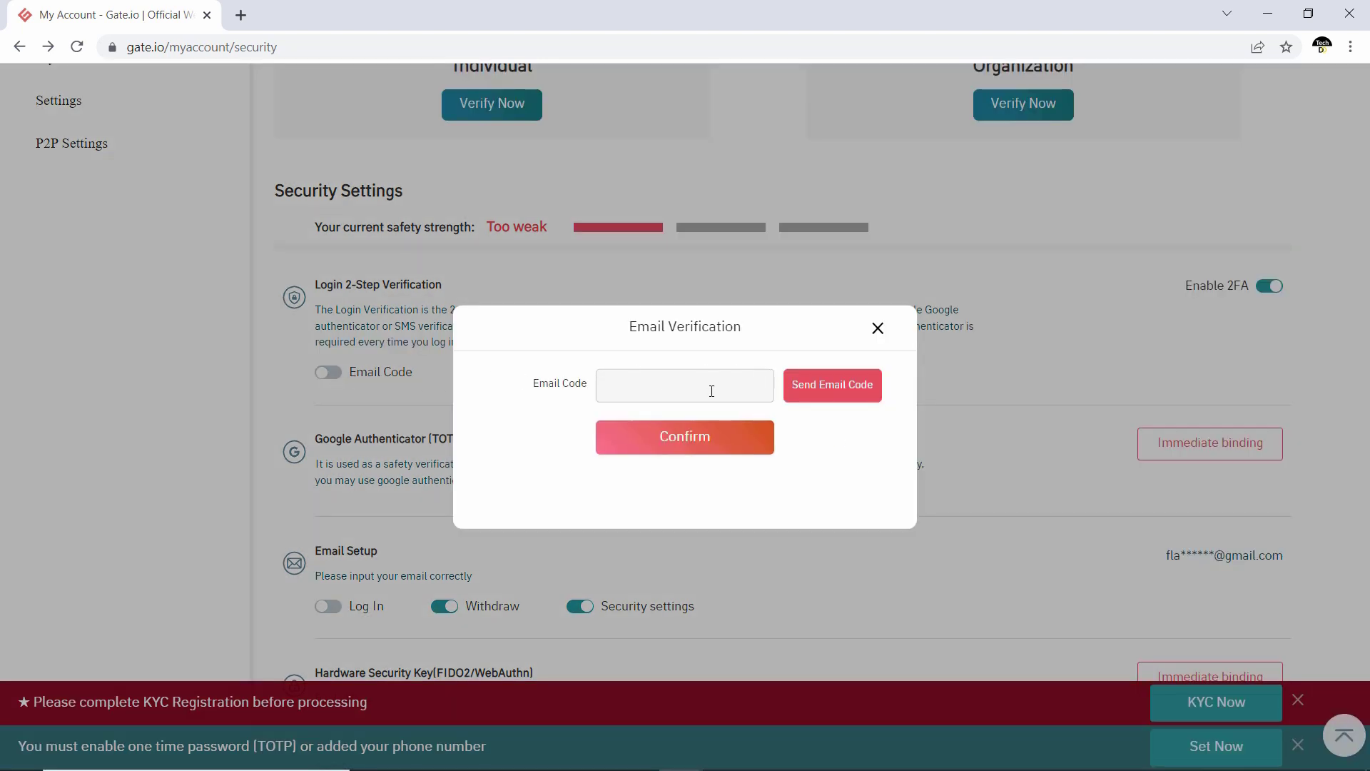
Send the email verification code and read it in Gmail.
click(832, 385)
click(242, 15)
text(gm)
key(Return)
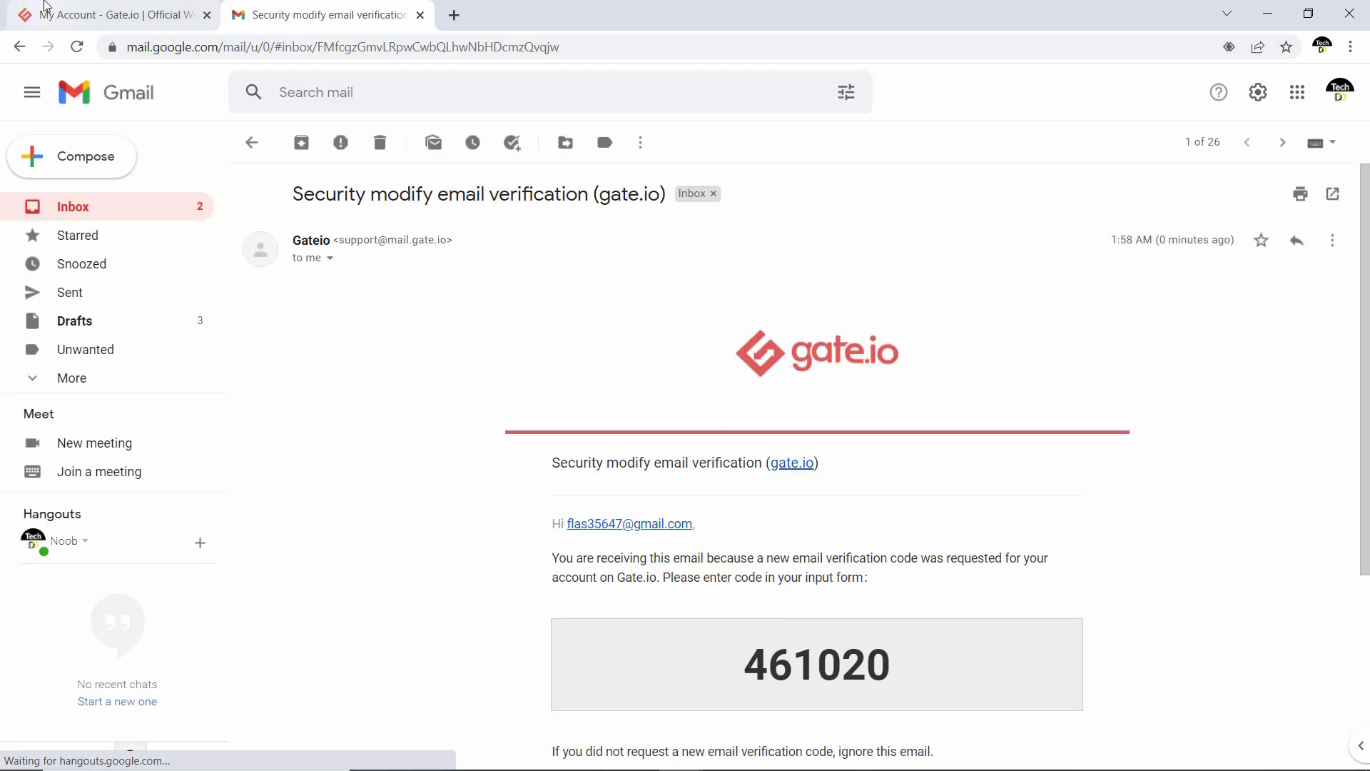
click(107, 15)
Confirm with the emailed code, then close the Gmail tab.
click(641, 391)
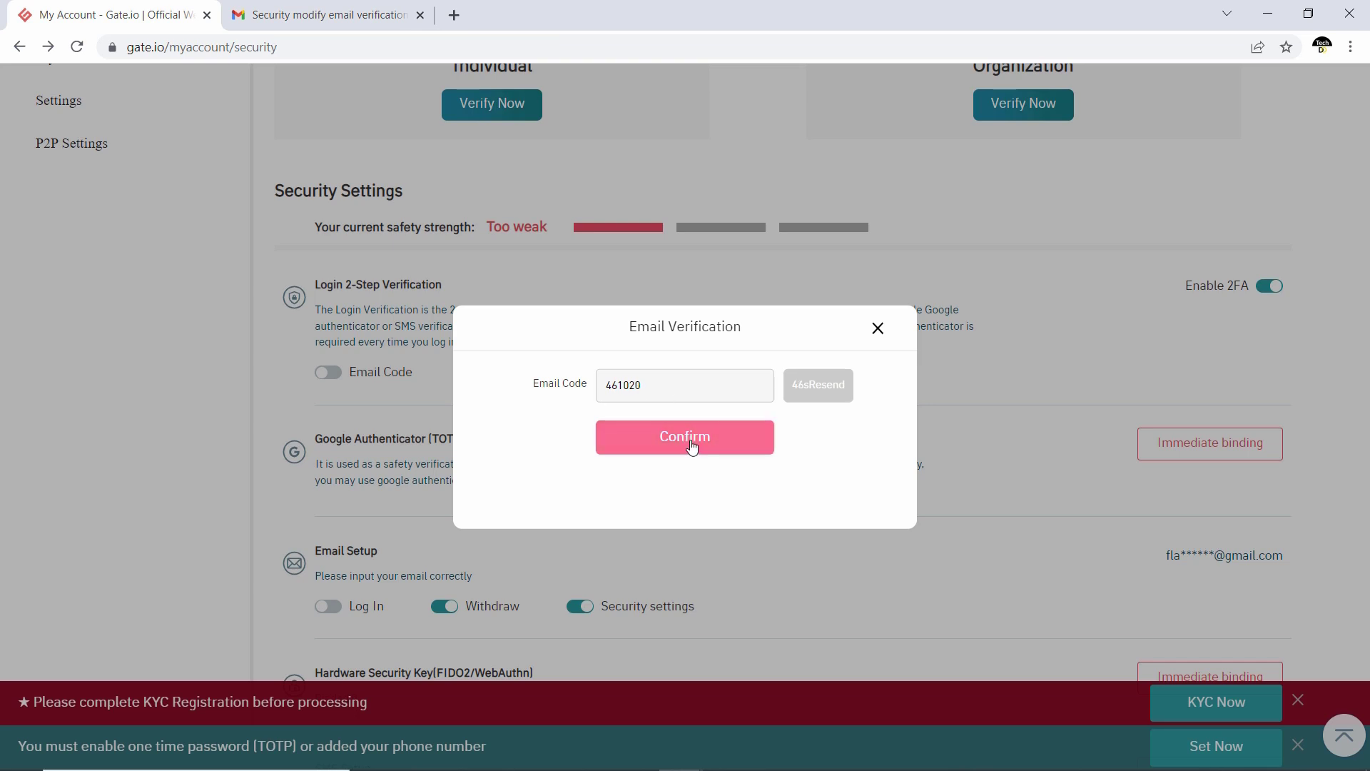
click(691, 446)
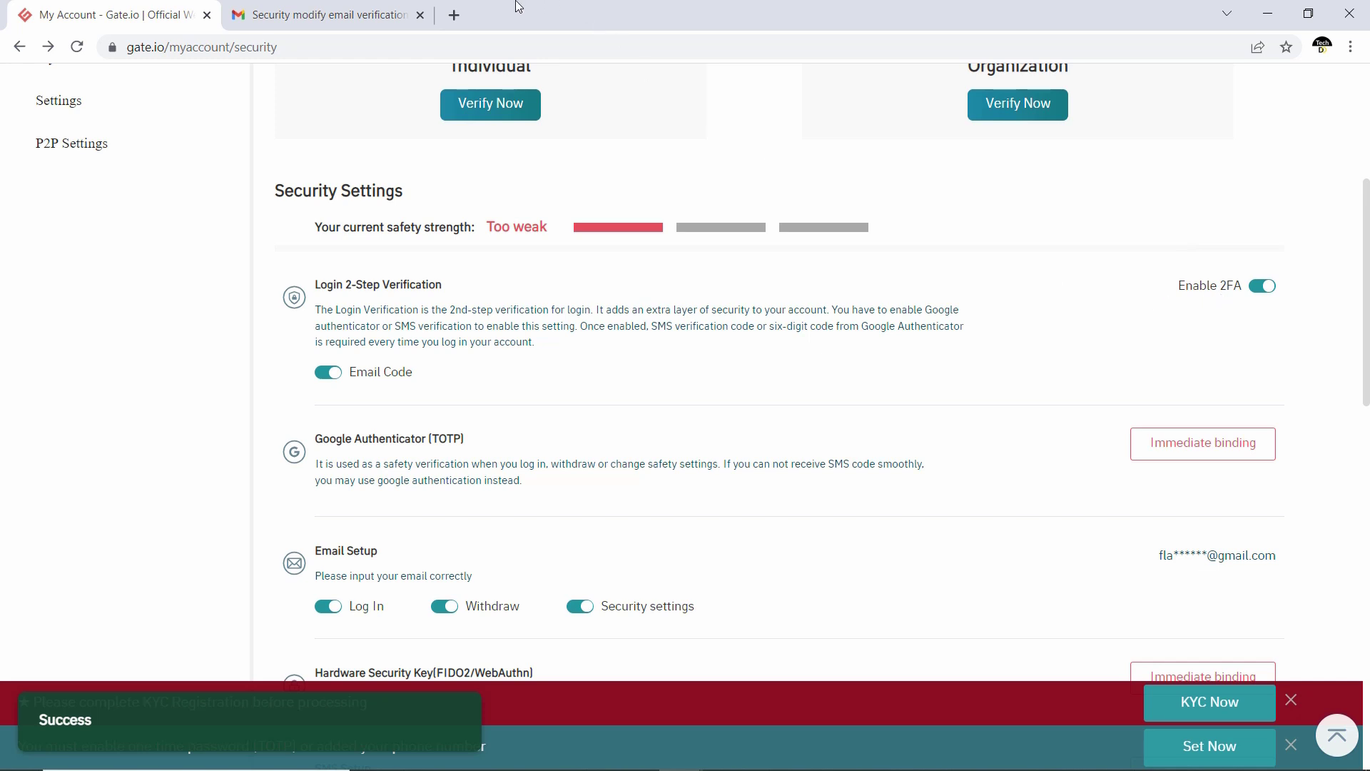
click(420, 15)
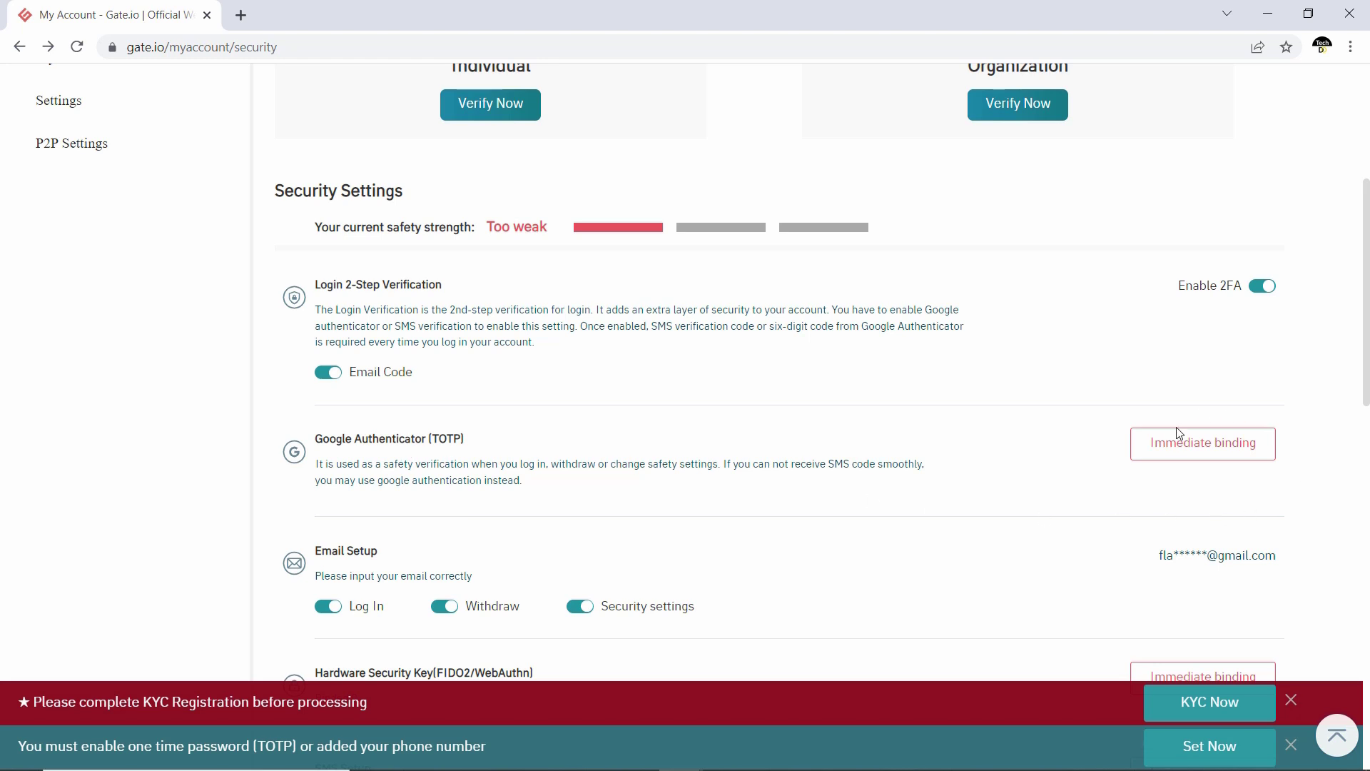
Choose Immediate binding for Google Authenticator (TOTP).
click(1187, 453)
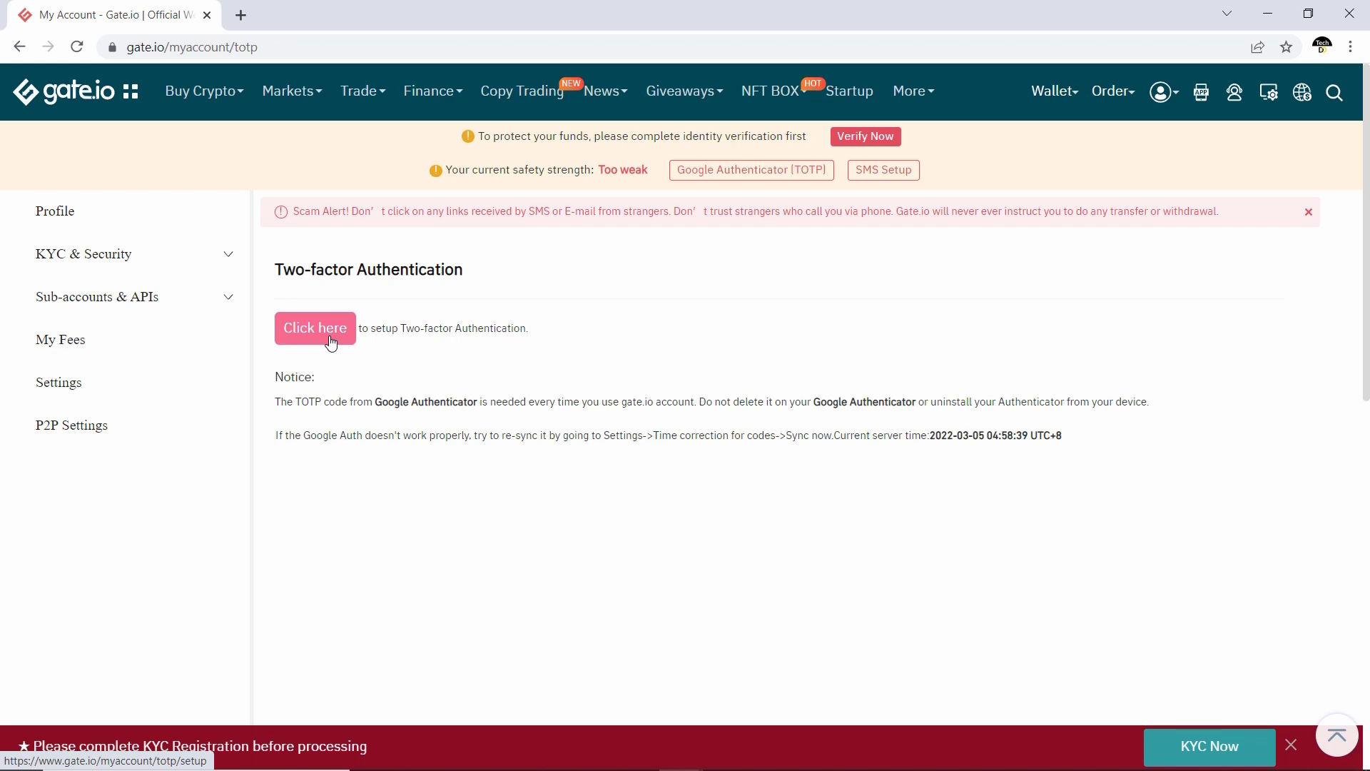
Open the Google Authenticator setup instructions and scroll to the verification fields.
click(330, 343)
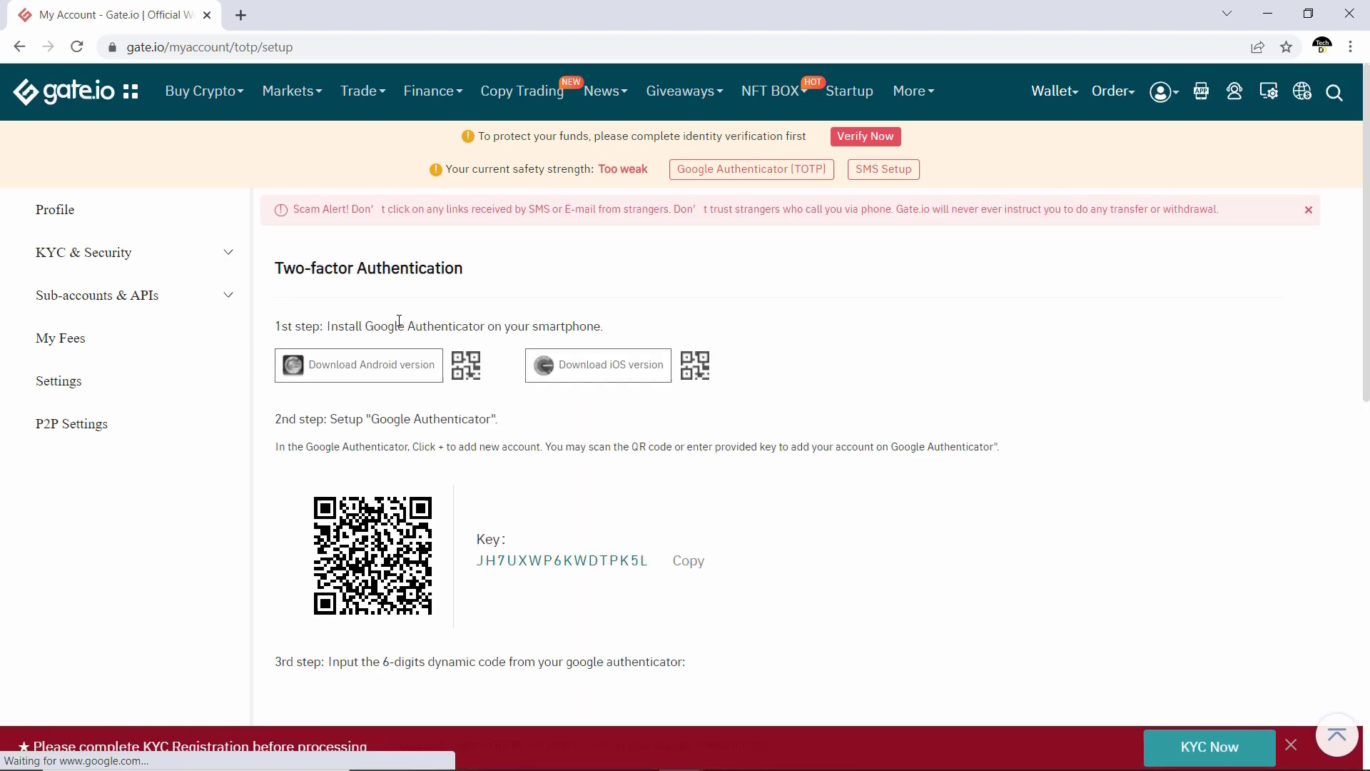
scroll(800, 367, down, 1)
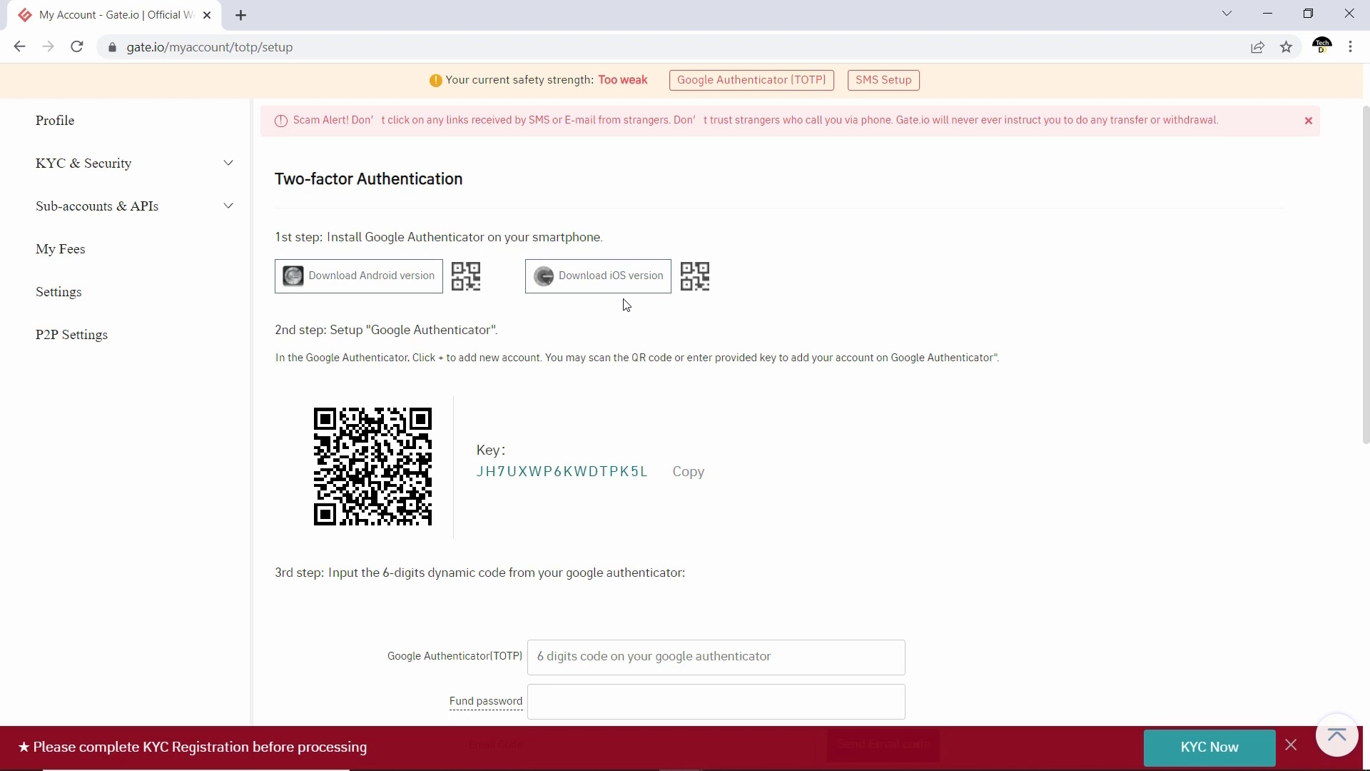
scroll(626, 305, down, 1)
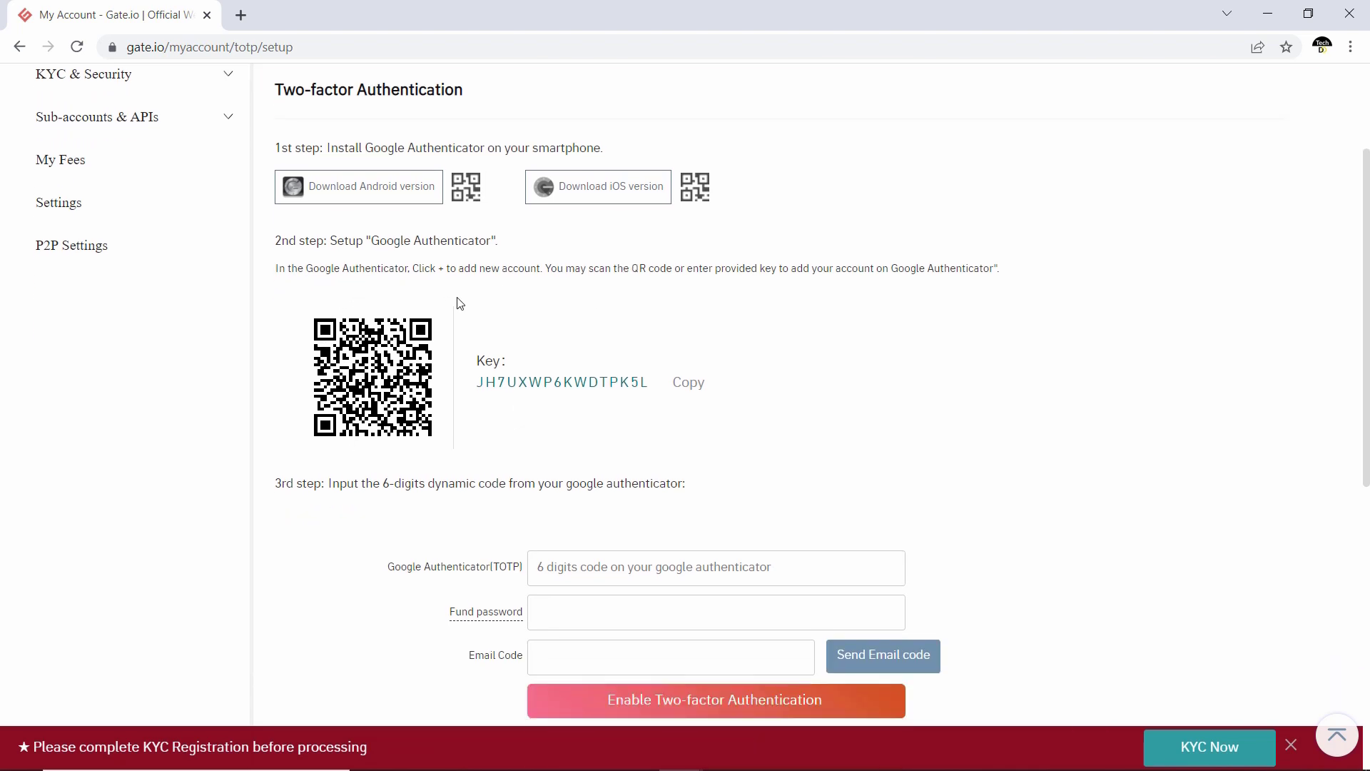
scroll(460, 304, down, 1)
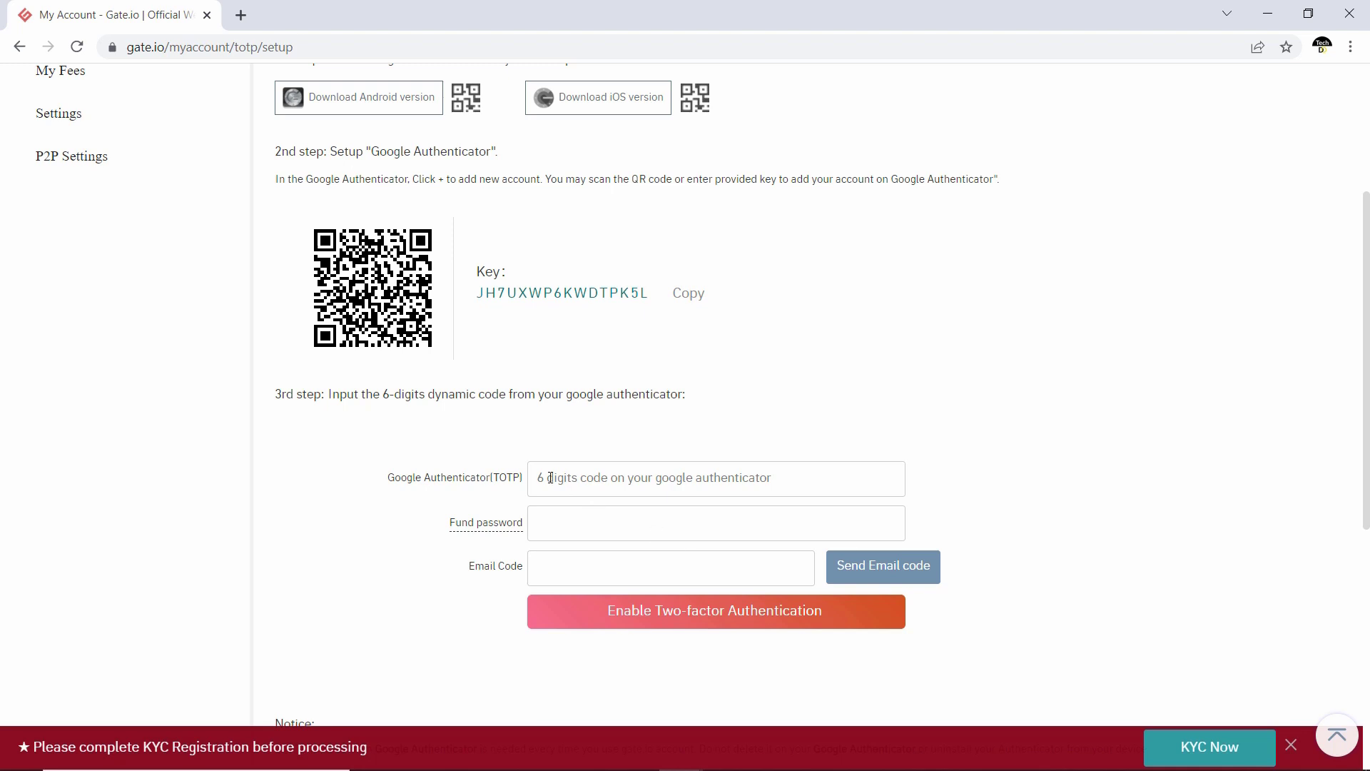
Fill in fund password and codes, enable two-factor authentication, and return home.
click(592, 520)
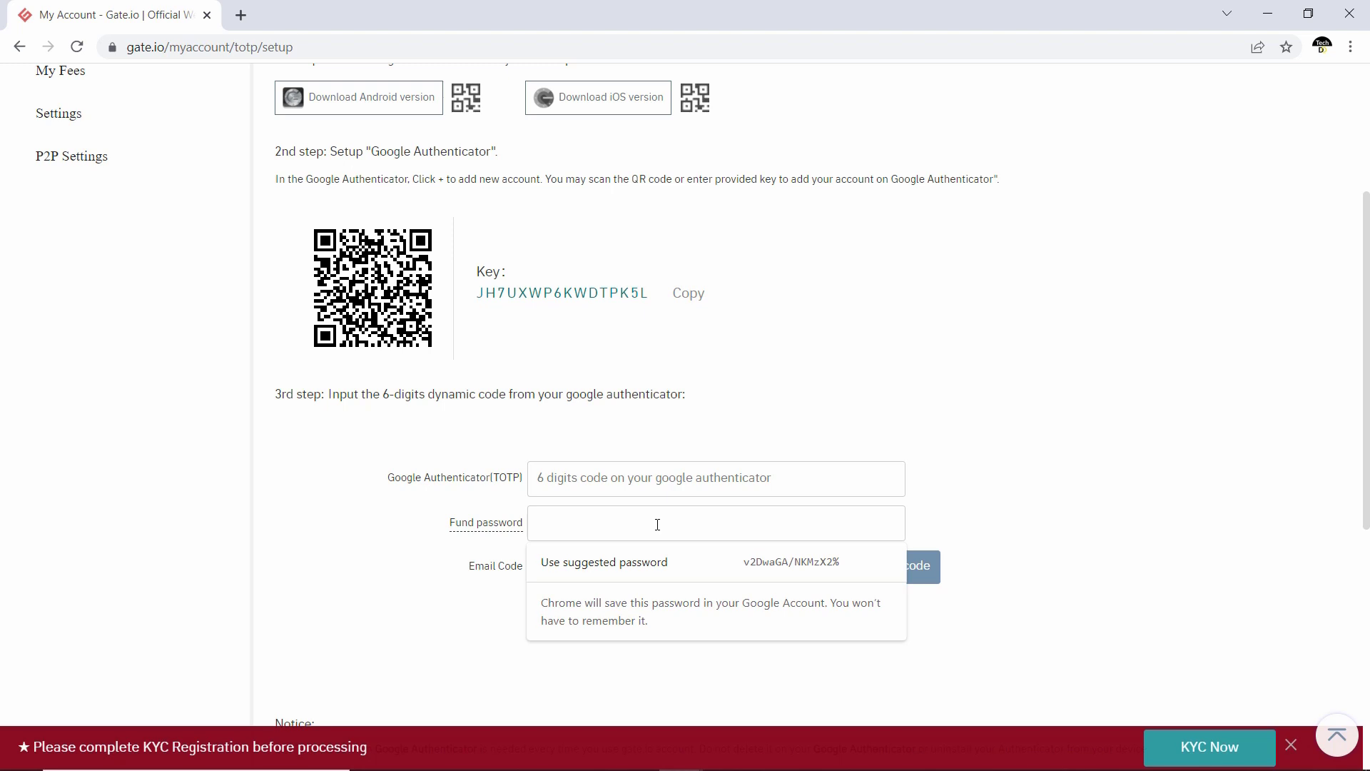
text(•••••••••••)
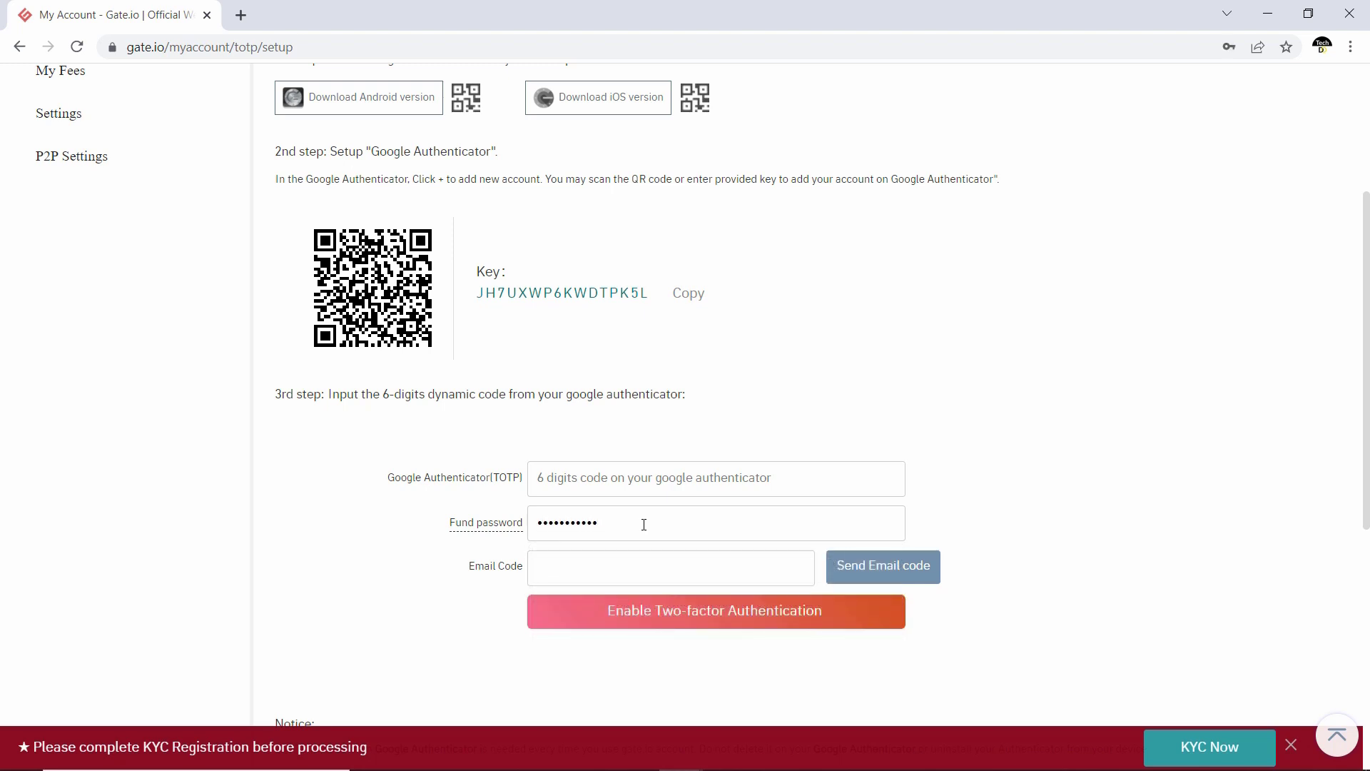
click(634, 566)
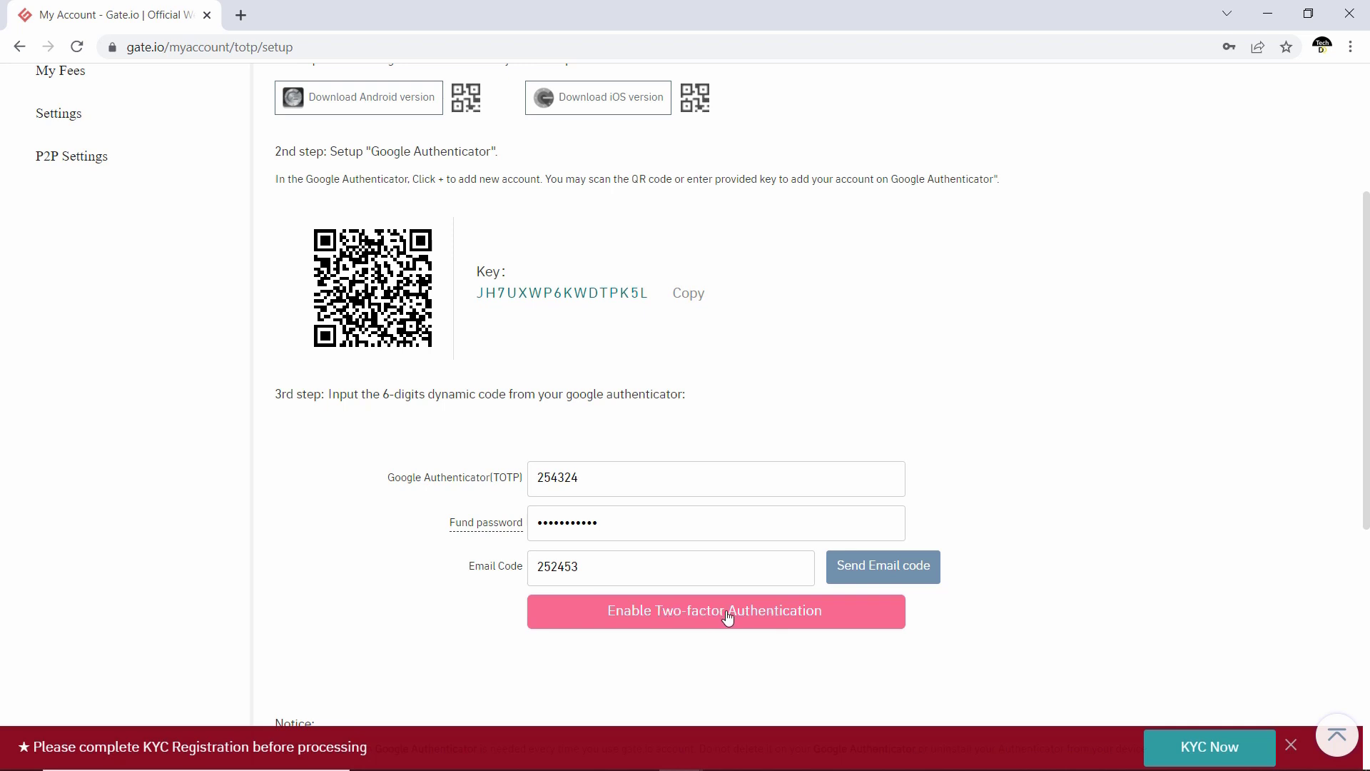
click(778, 615)
scroll(1147, 389, down, 2)
scroll(1147, 385, up, 2)
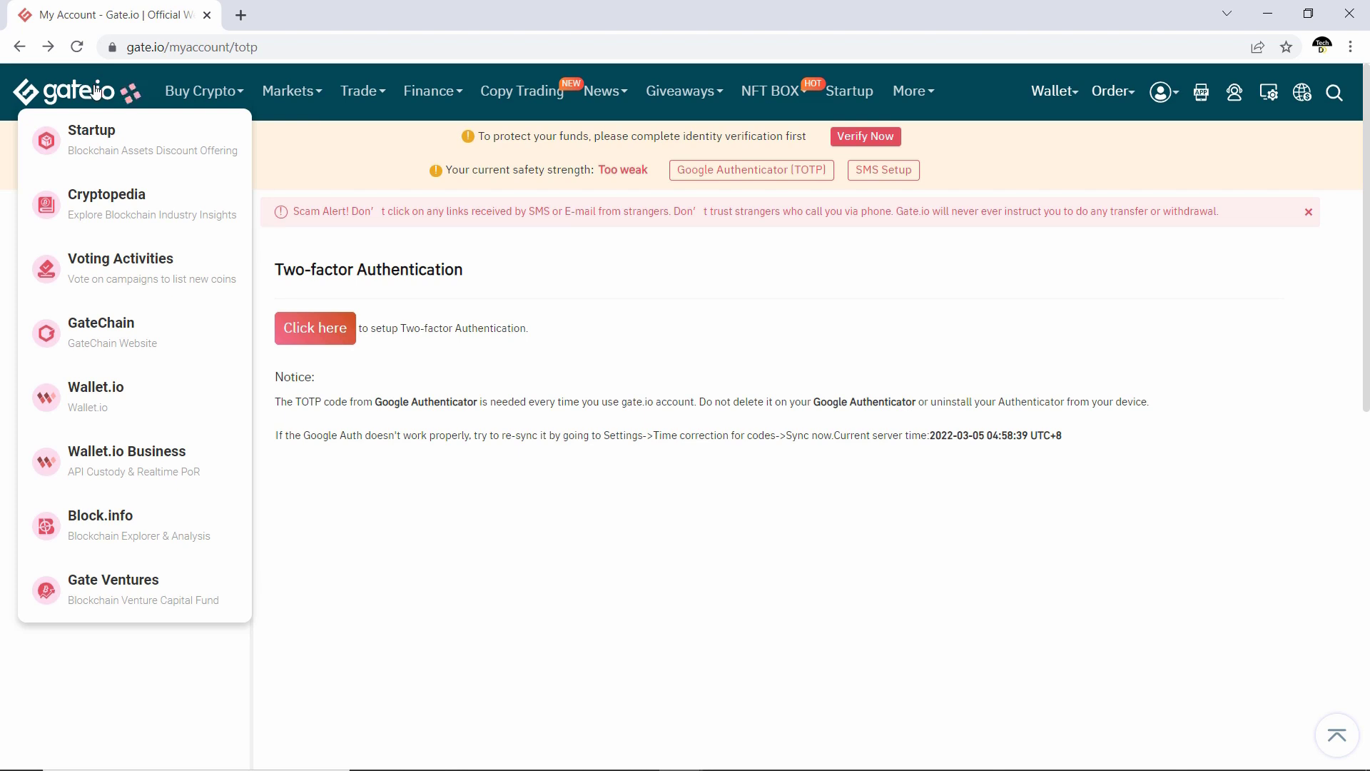
click(72, 94)
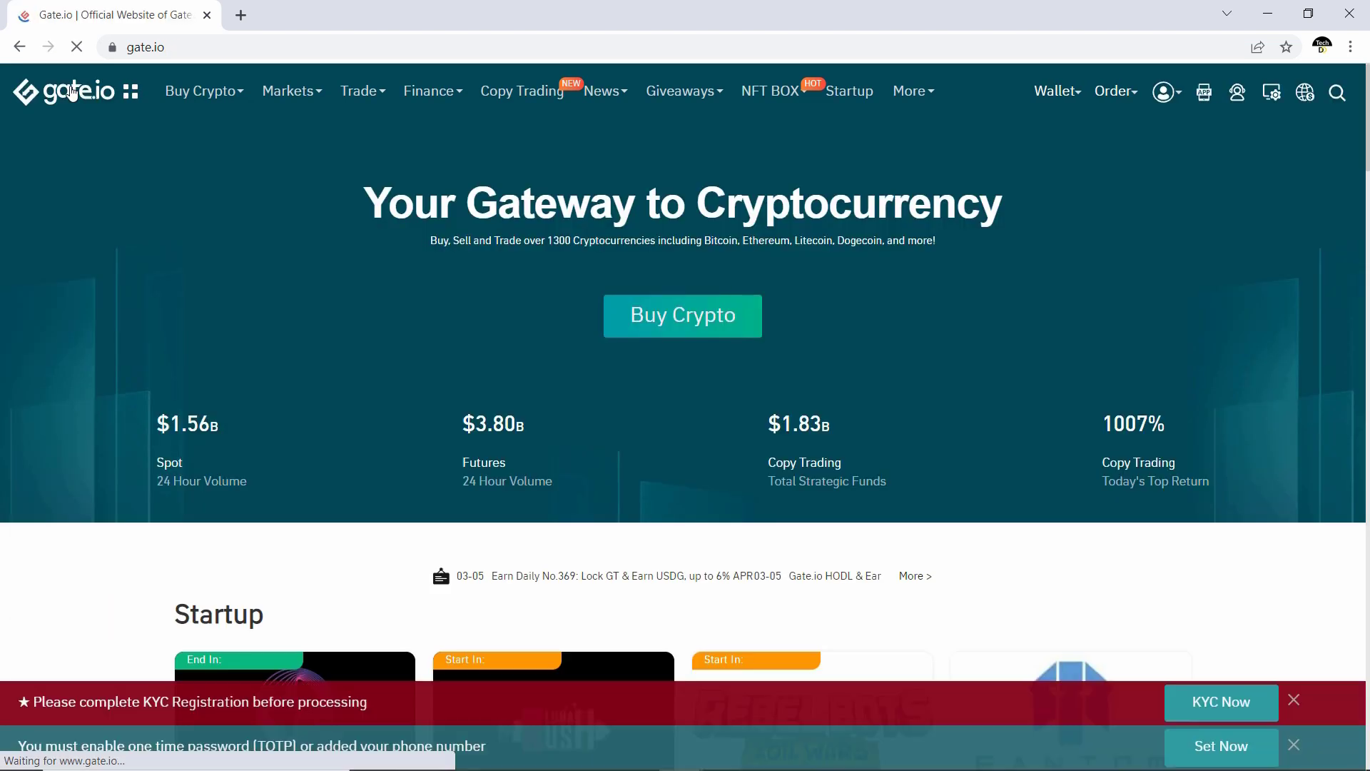